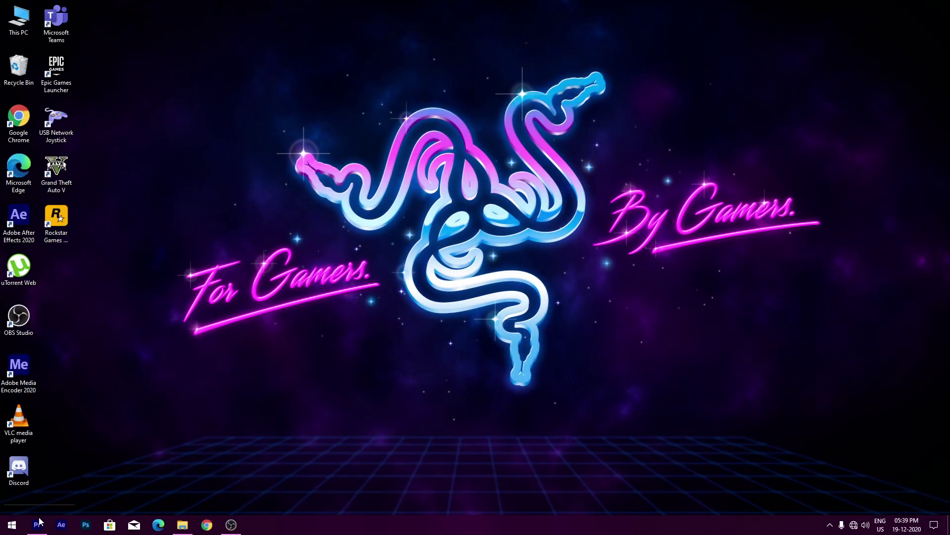
Import v1.mp4 from File Explorer into the project and onto a new sequence v1
{"action": "left_click", "coordinate": [38, 524]}
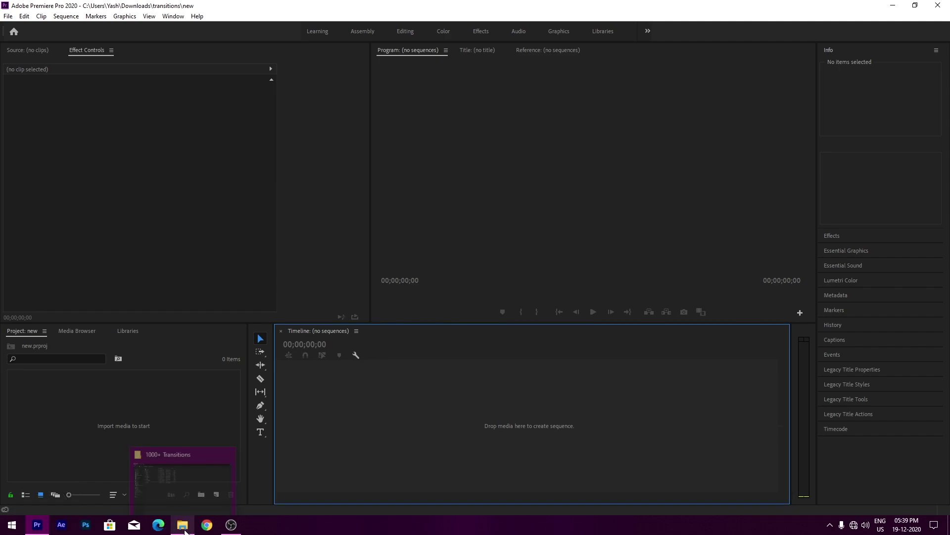
{"action": "left_click", "coordinate": [181, 525]}
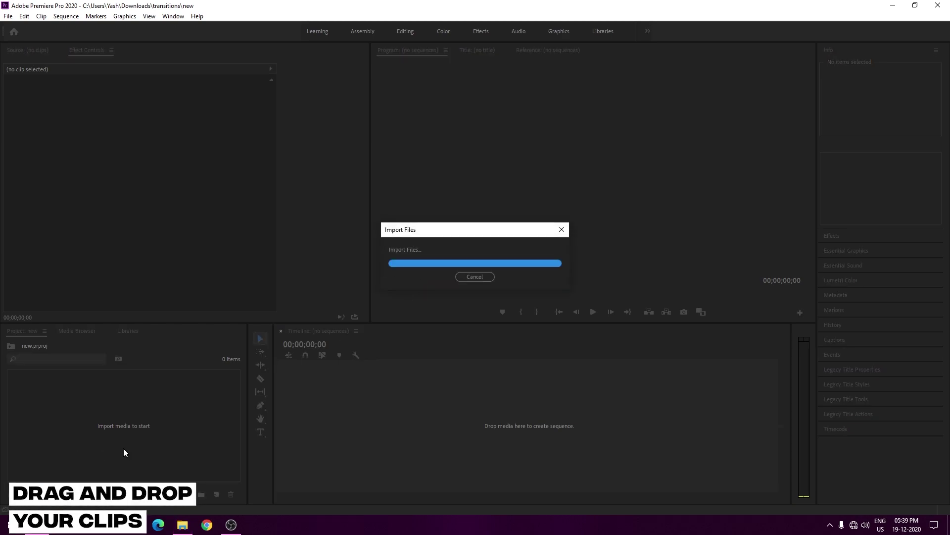
{"action": "mouse_move", "coordinate": [51, 403]}
{"action": "left_mouse_down"}
{"action": "mouse_move", "coordinate": [433, 429]}
{"action": "mouse_move", "coordinate": [391, 428]}
{"action": "left_mouse_up"}
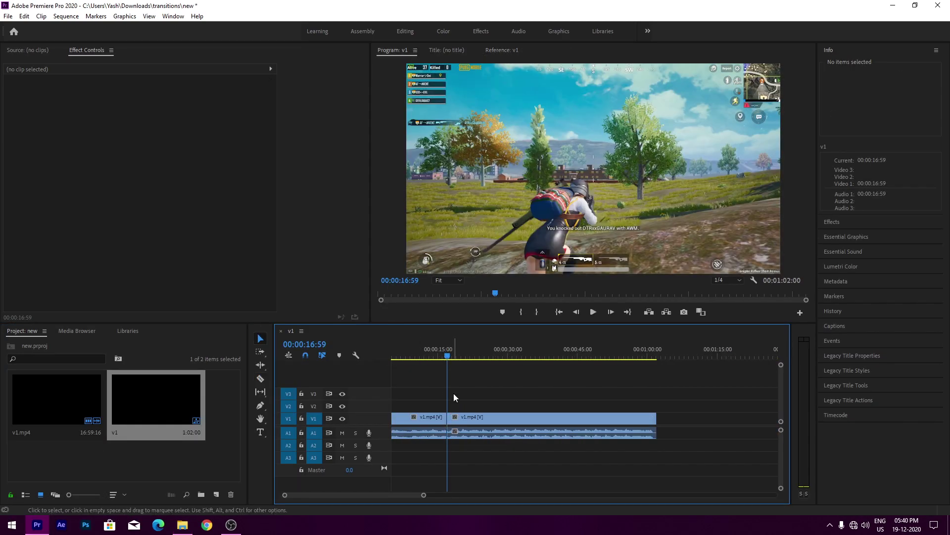
Cut v1 again near 00:00:21:35, zoom the timeline in, and bring up the 1000+ Transitions folder
{"action": "left_click_drag", "start_coordinate": [444, 350], "coordinate": [465, 357]}
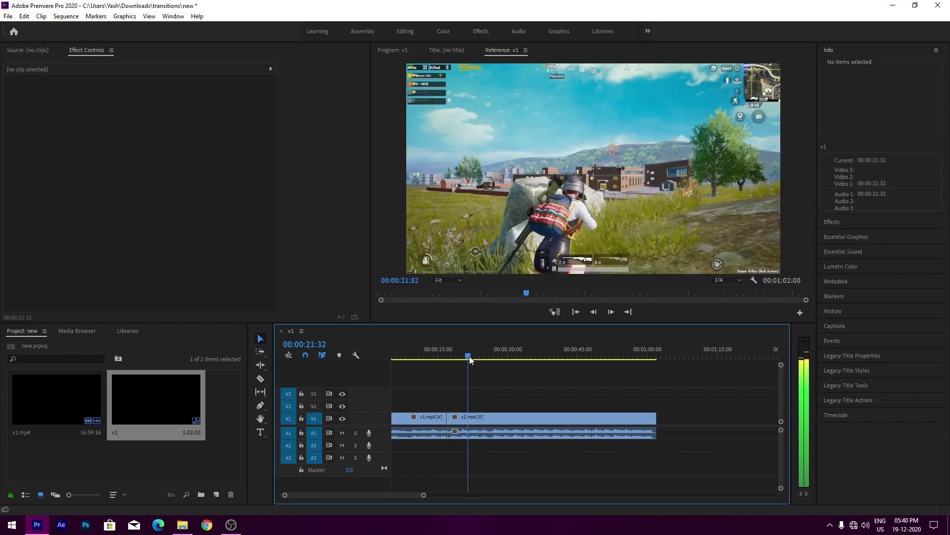
{"action": "left_click_drag", "start_coordinate": [465, 357], "coordinate": [507, 359]}
{"action": "key", "text": "="}
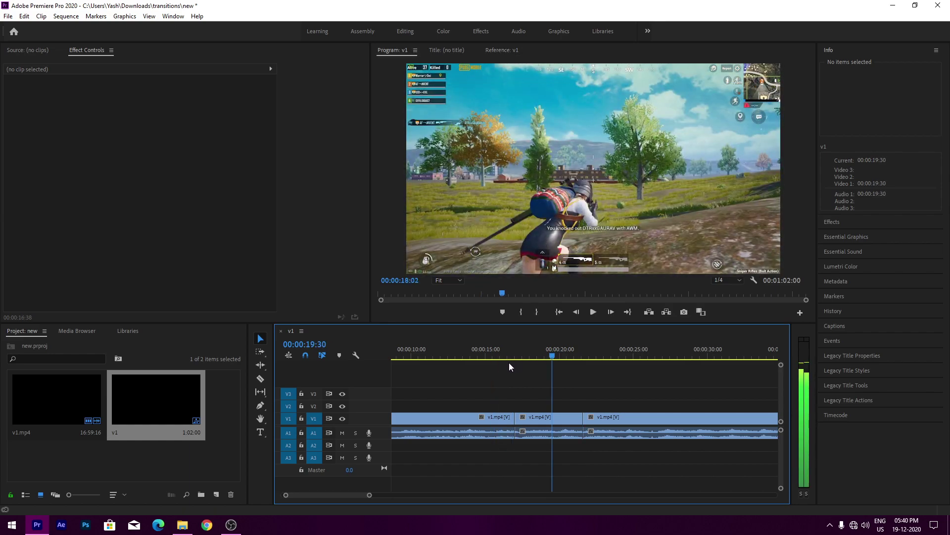
{"action": "left_click", "coordinate": [198, 460]}
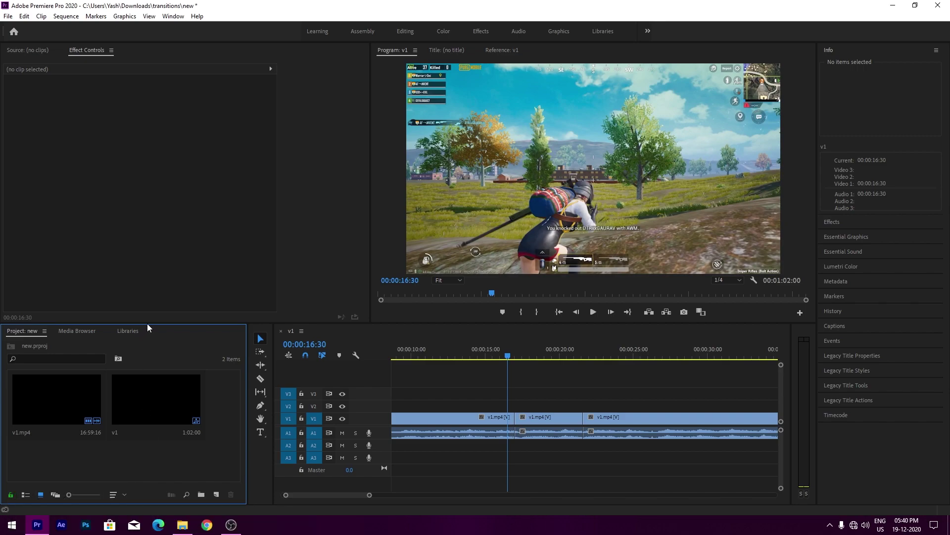
{"action": "left_click", "coordinate": [182, 525]}
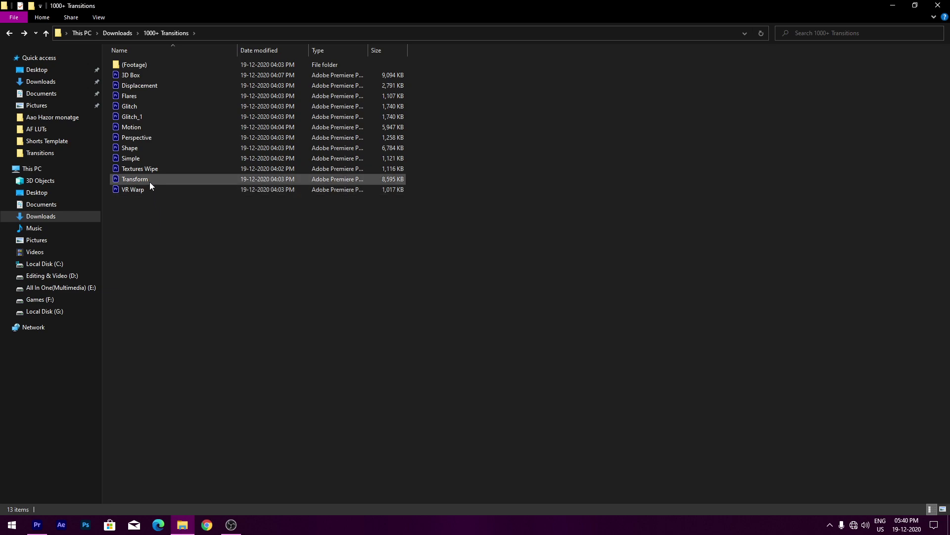
Drag Transform.prproj from the 1000+ Transitions folder into Premiere Pro
{"action": "left_click_drag", "start_coordinate": [162, 210], "coordinate": [218, 201]}
{"action": "mouse_move", "coordinate": [152, 179]}
{"action": "left_mouse_down"}
{"action": "mouse_move", "coordinate": [42, 532]}
{"action": "mouse_move", "coordinate": [61, 466]}
{"action": "left_mouse_up"}
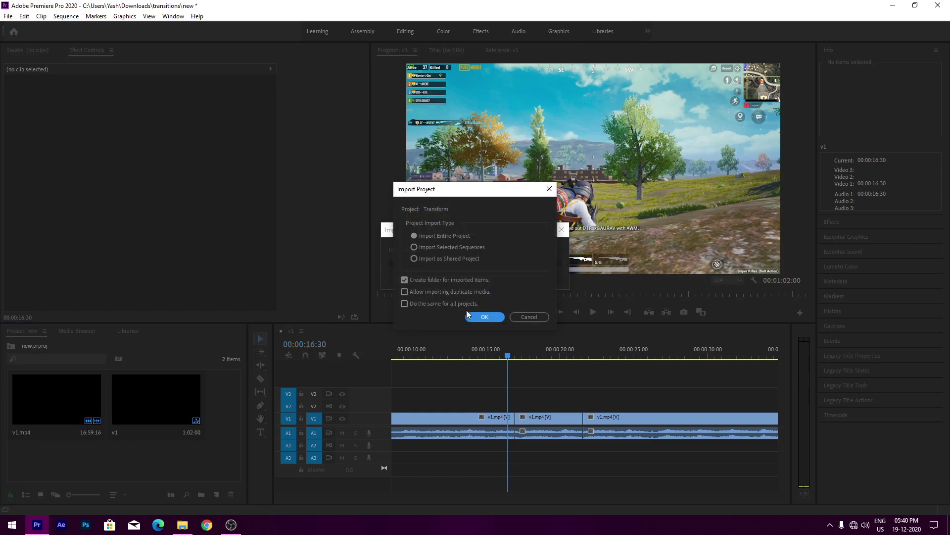
Import the whole Transform project and relink its missing Offset Bounce footage from 1000+ Transitions
{"action": "left_click", "coordinate": [470, 316]}
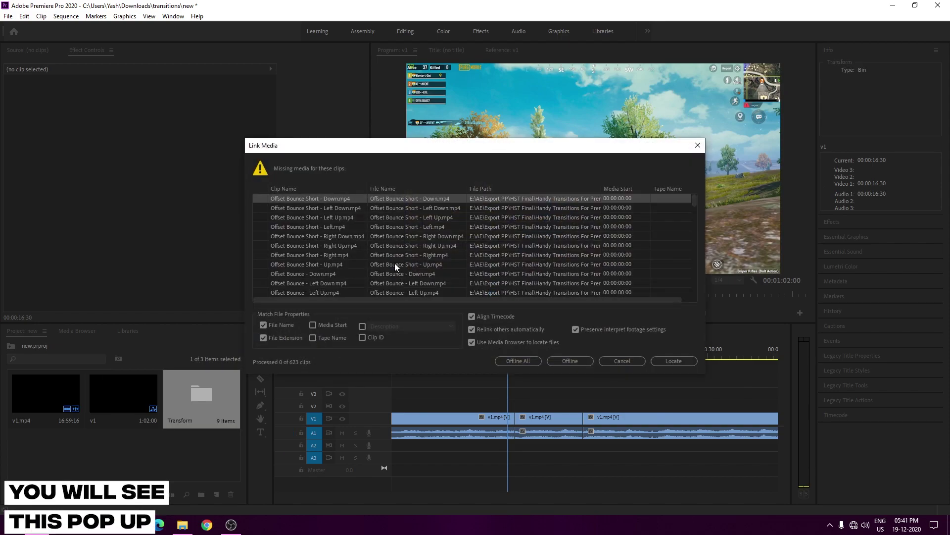
{"action": "left_click", "coordinate": [666, 361]}
{"action": "scroll", "coordinate": [350, 295], "scroll_direction": "up", "scroll_amount": 1}
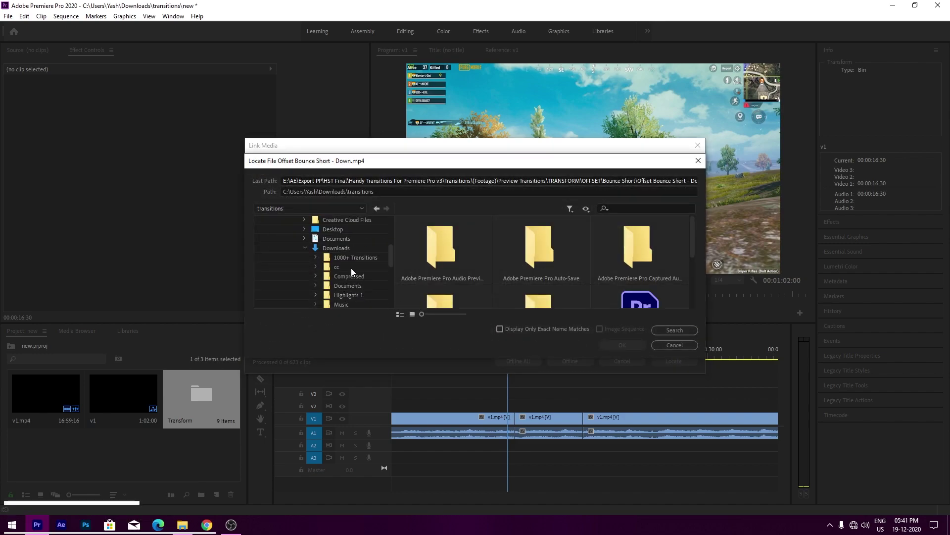
{"action": "left_click", "coordinate": [355, 256]}
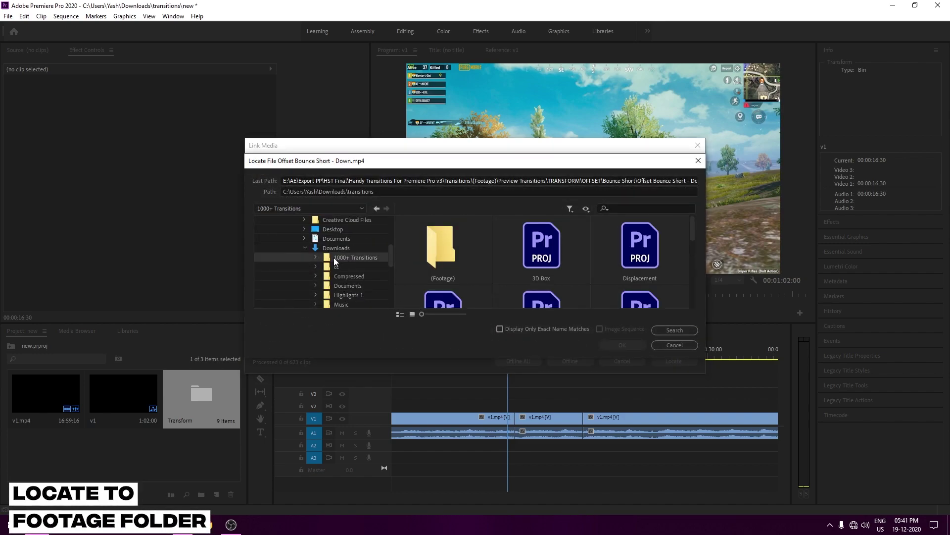
{"action": "left_click", "coordinate": [664, 330]}
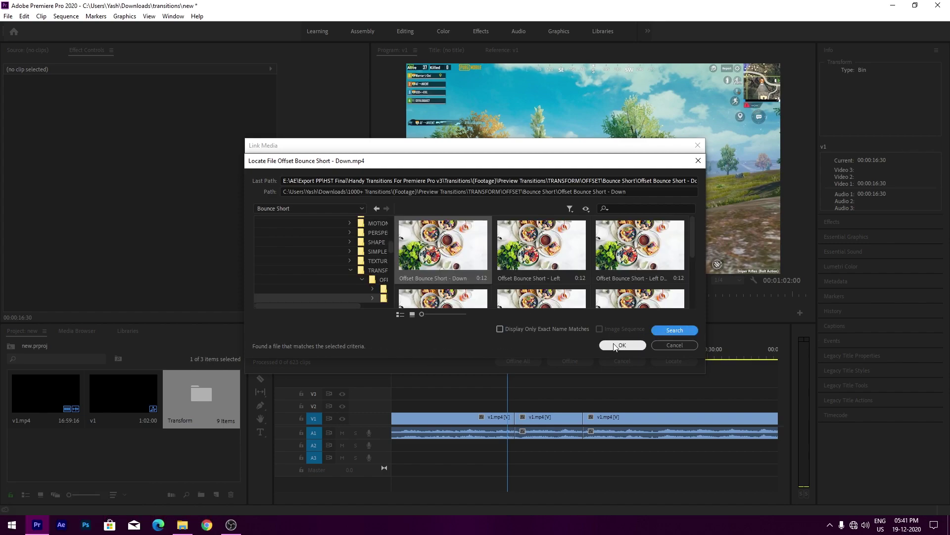
{"action": "left_click", "coordinate": [615, 345]}
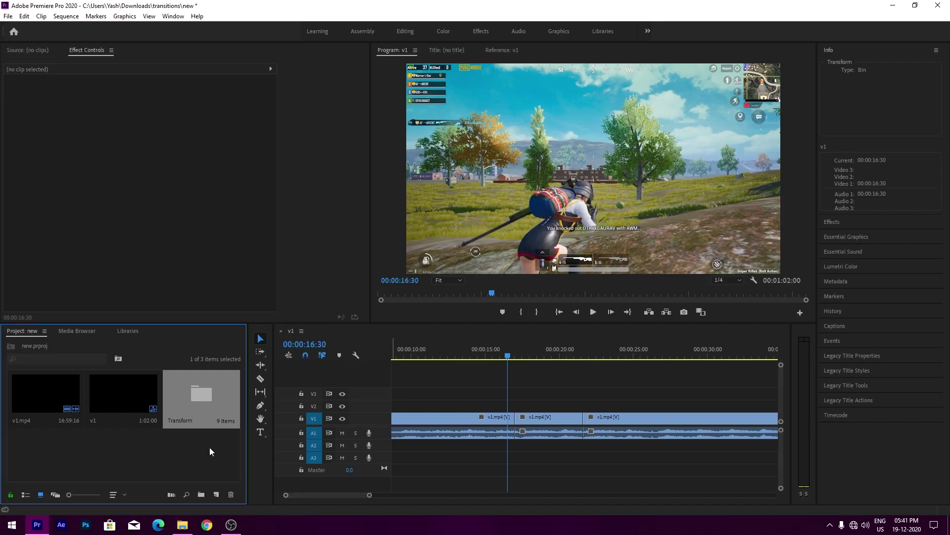
Open Transform › ZOOM › Optics, set the playhead to 00:00:15:58, and select the third Zoom Optics preset
{"action": "left_click", "coordinate": [209, 447]}
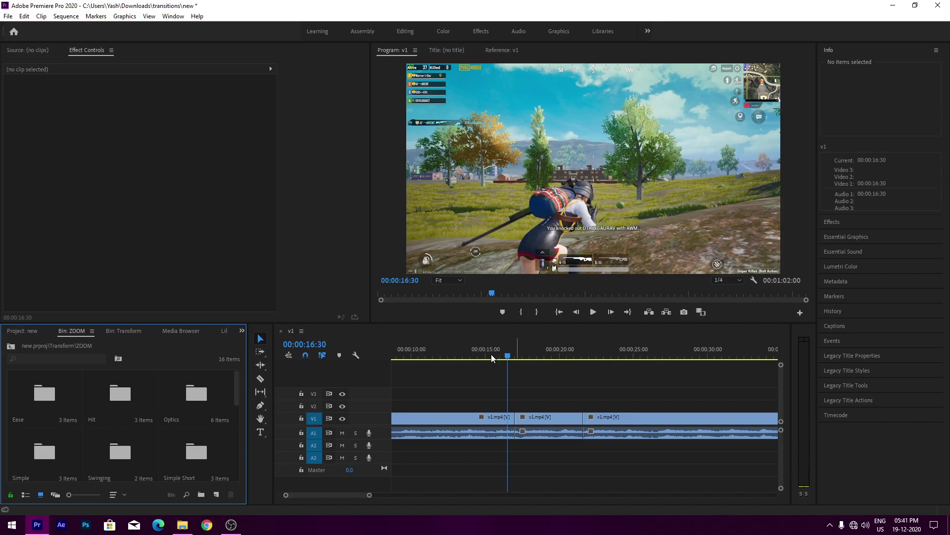
{"action": "left_click_drag", "start_coordinate": [492, 356], "coordinate": [500, 356]}
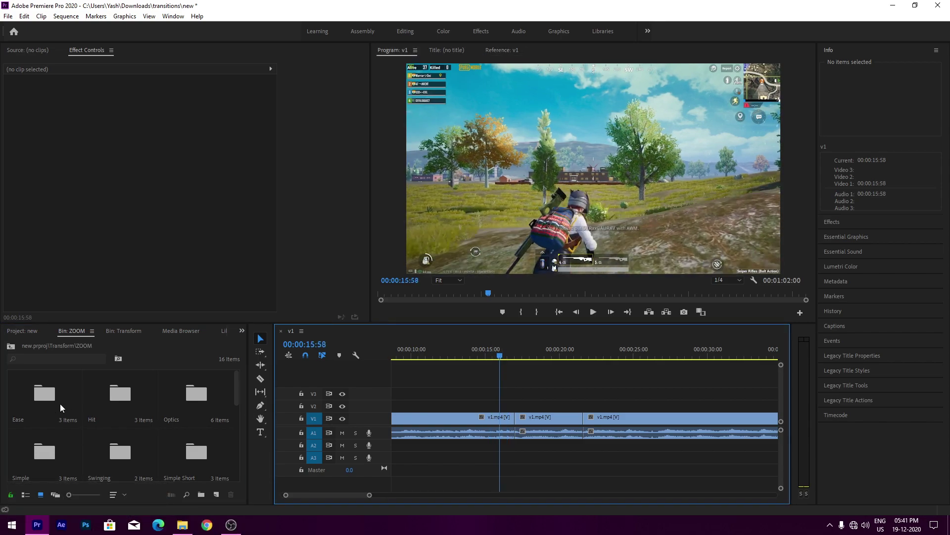
{"action": "double_click", "coordinate": [189, 395]}
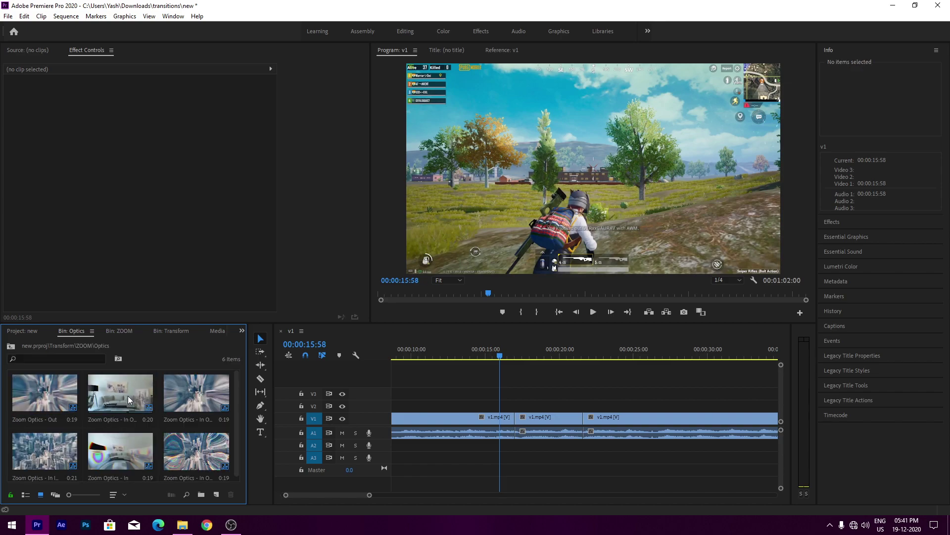
{"action": "scroll", "coordinate": [171, 446], "scroll_direction": "down", "scroll_amount": 1}
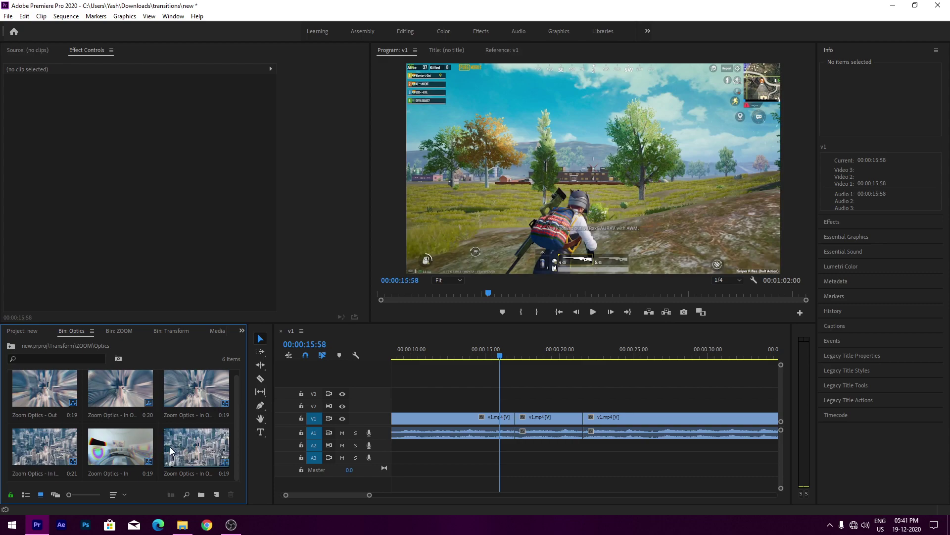
{"action": "left_click", "coordinate": [180, 396]}
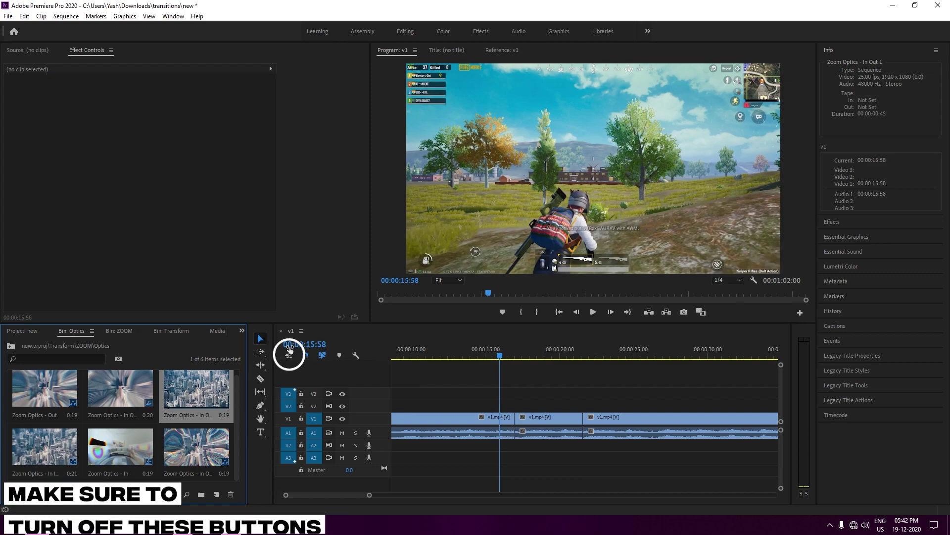
Disable nesting on insert, drop the Zoom Optics preset over the cut near 00:00:17, and preview it
{"action": "left_click", "coordinate": [285, 420]}
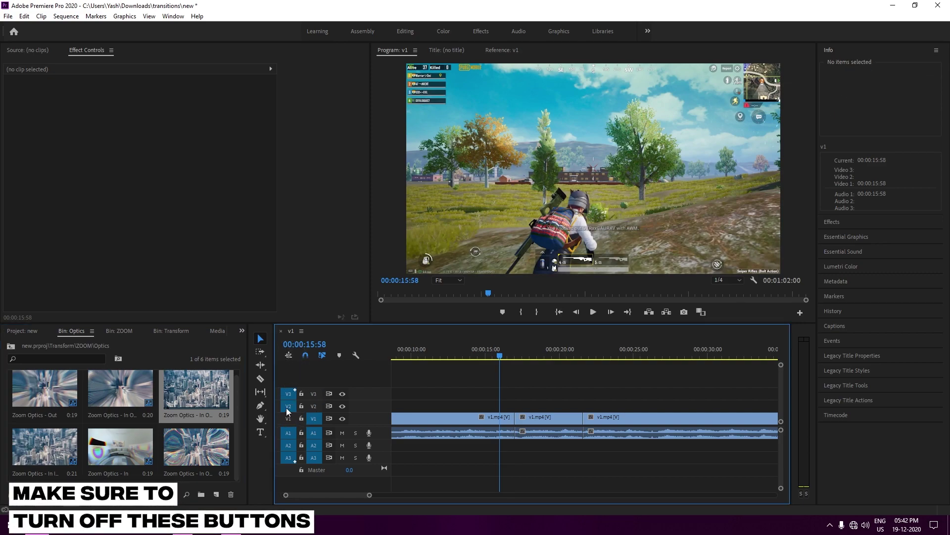
{"action": "left_click_drag", "start_coordinate": [103, 394], "coordinate": [516, 412]}
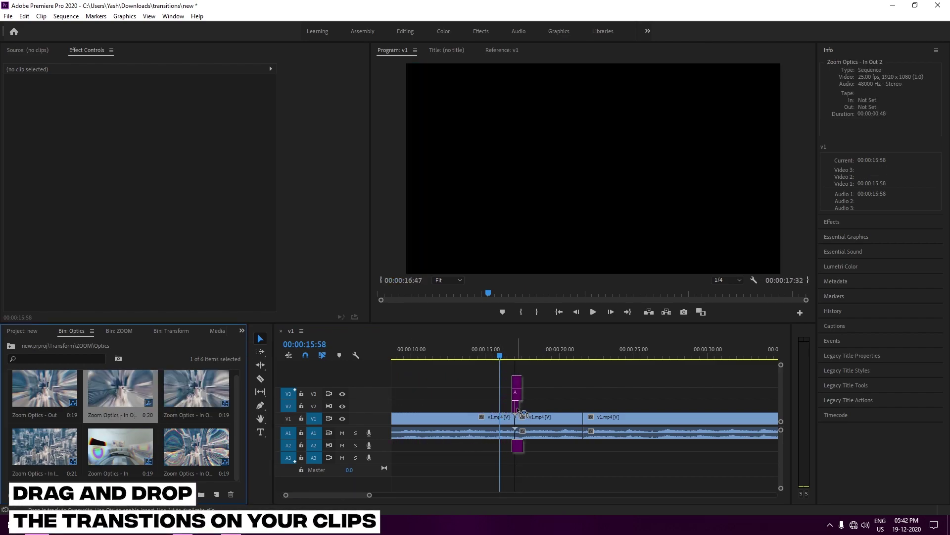
{"action": "left_click_drag", "start_coordinate": [516, 413], "coordinate": [516, 416]}
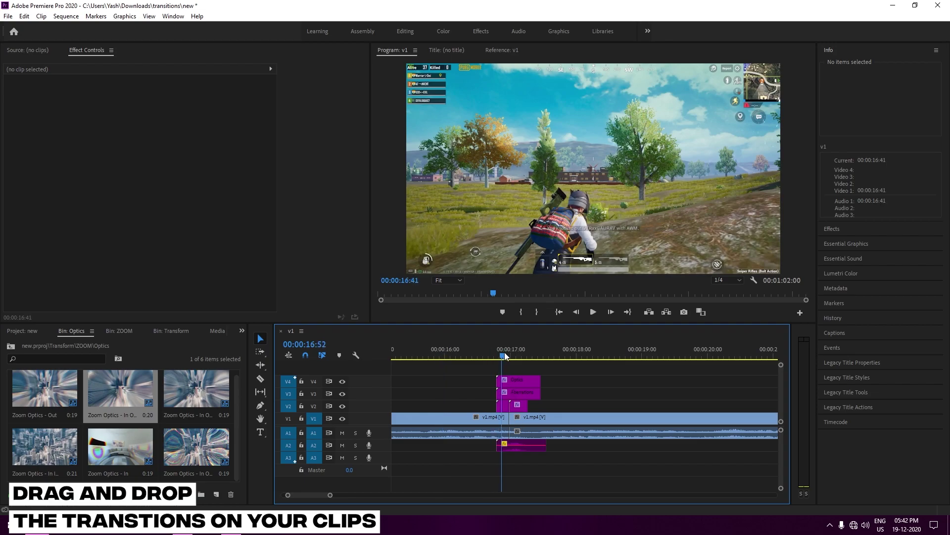
{"action": "left_click_drag", "start_coordinate": [504, 351], "coordinate": [451, 353]}
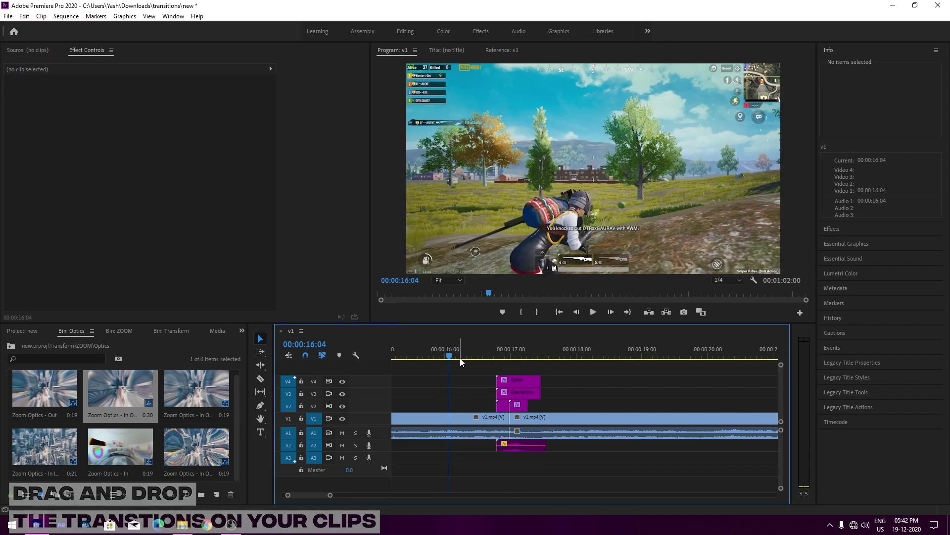
{"action": "key", "text": "space"}
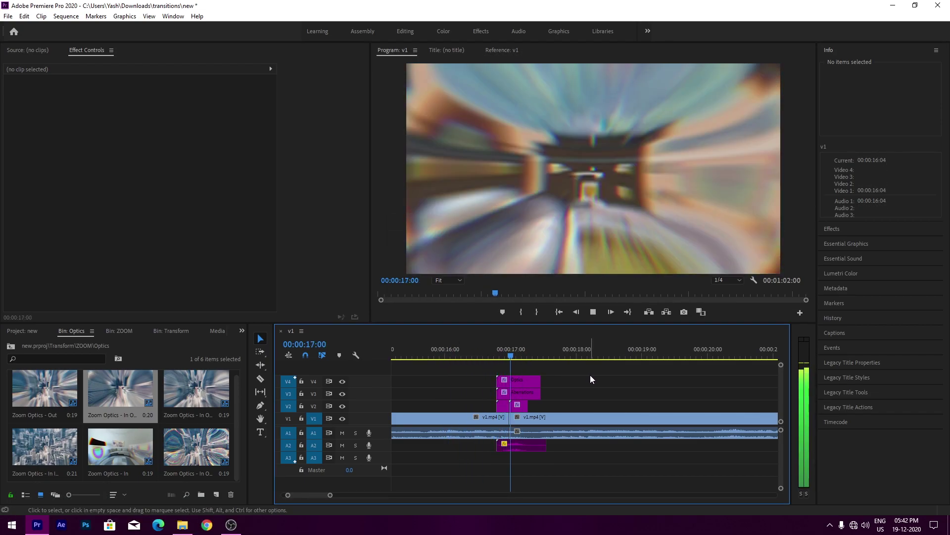
{"action": "key", "text": "space"}
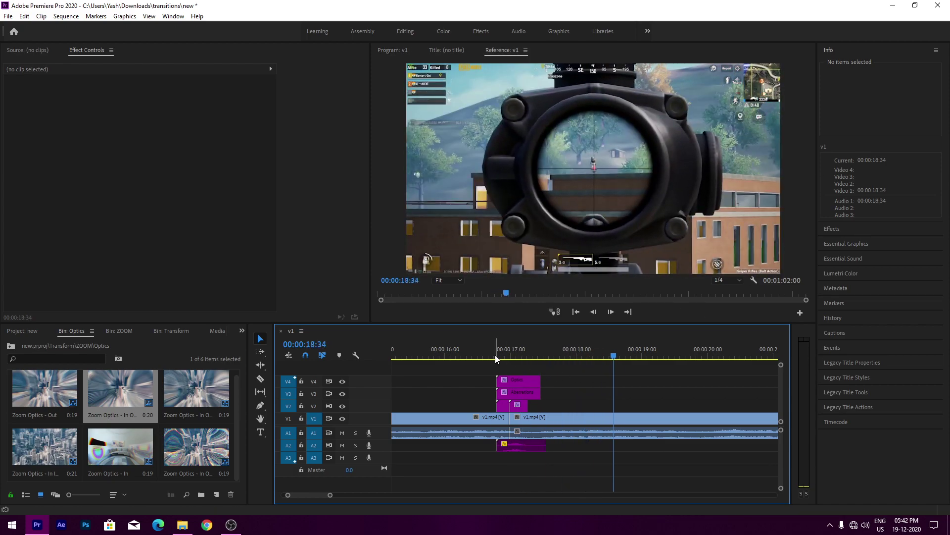
{"action": "left_click", "coordinate": [462, 356]}
{"action": "key", "text": "space"}
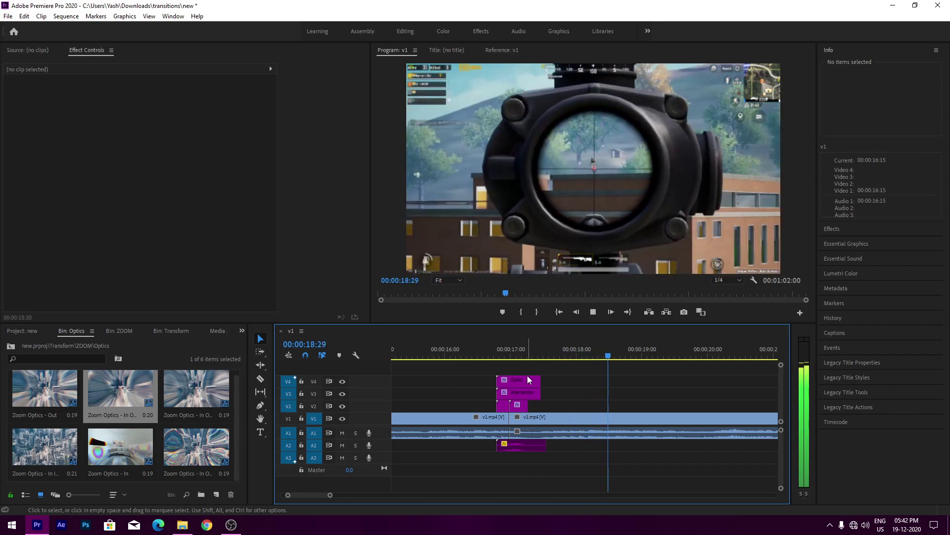
{"action": "key", "text": "space"}
{"action": "left_click_drag", "start_coordinate": [473, 355], "coordinate": [527, 355]}
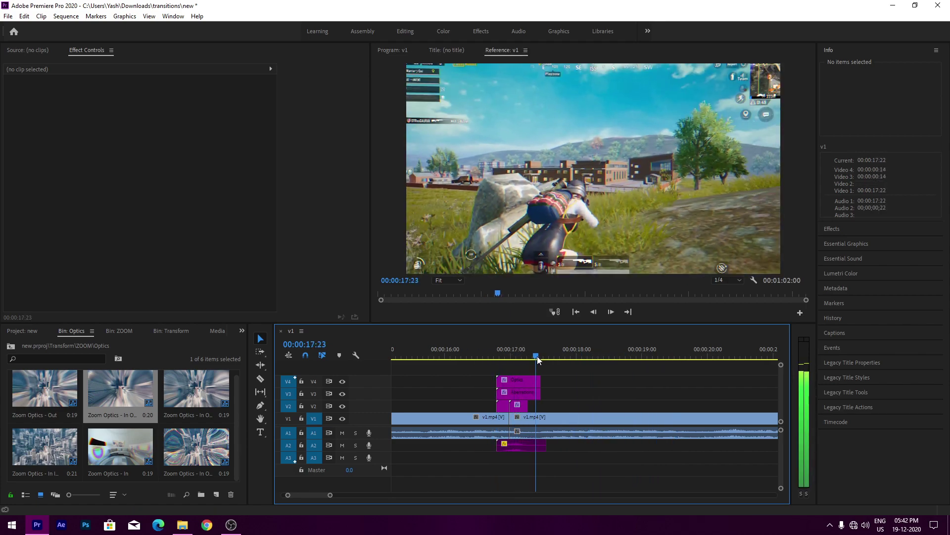
{"action": "left_click_drag", "start_coordinate": [527, 356], "coordinate": [599, 356]}
{"action": "key", "text": "minus"}
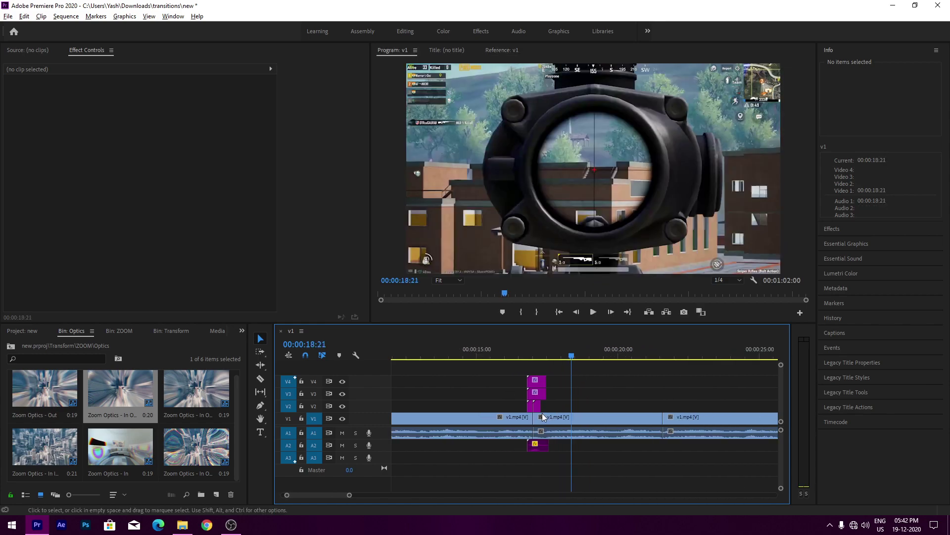
{"action": "key", "text": "space"}
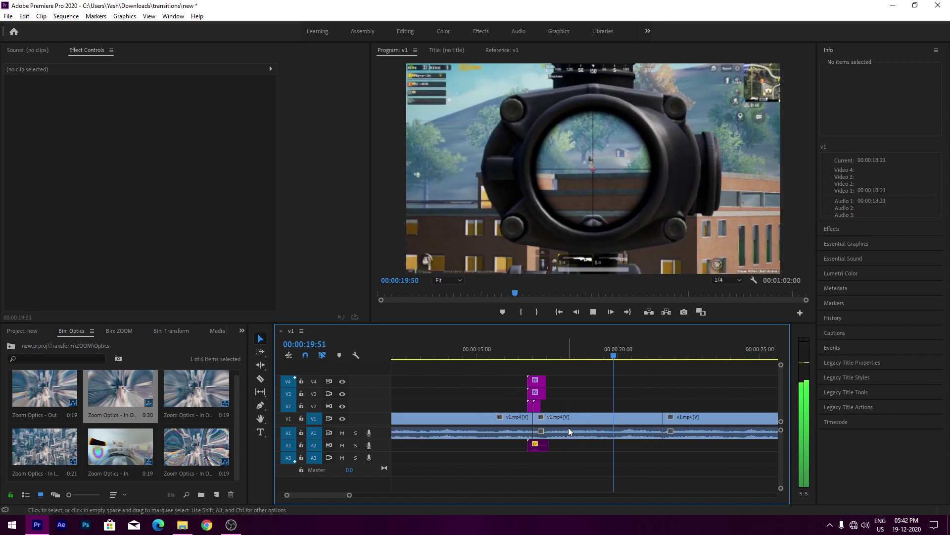
{"action": "key", "text": "space"}
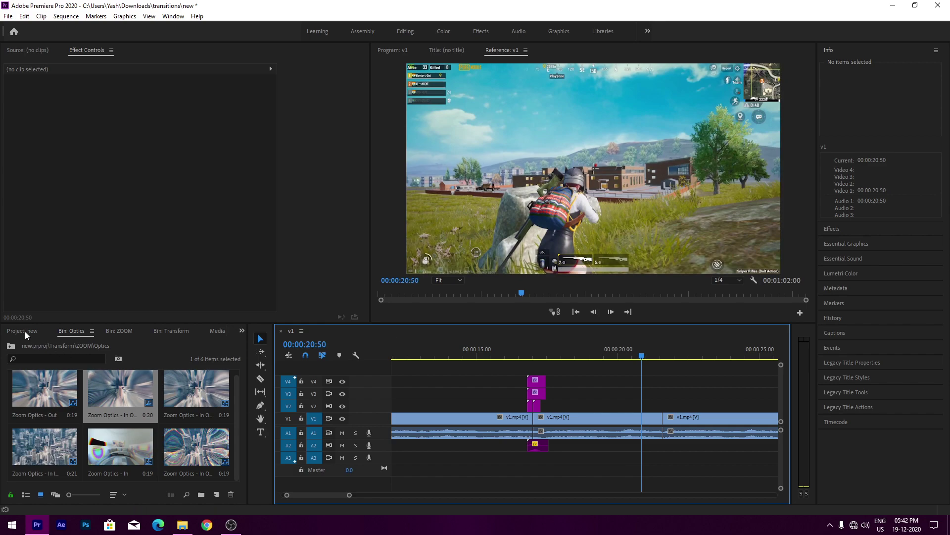
Place the Zoom Optics Spin preset over the cut near 00:00:21 and preview it from 20:33
{"action": "left_click", "coordinate": [120, 330]}
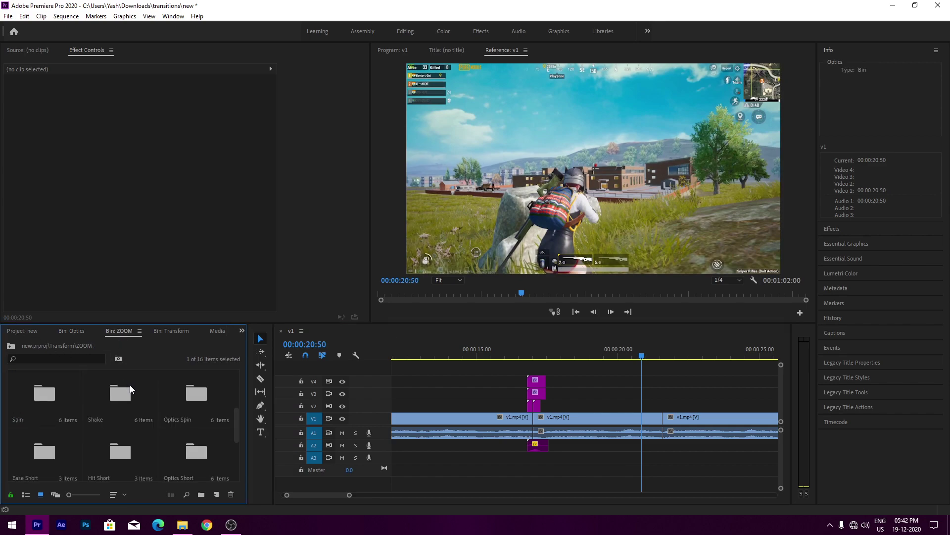
{"action": "double_click", "coordinate": [171, 411]}
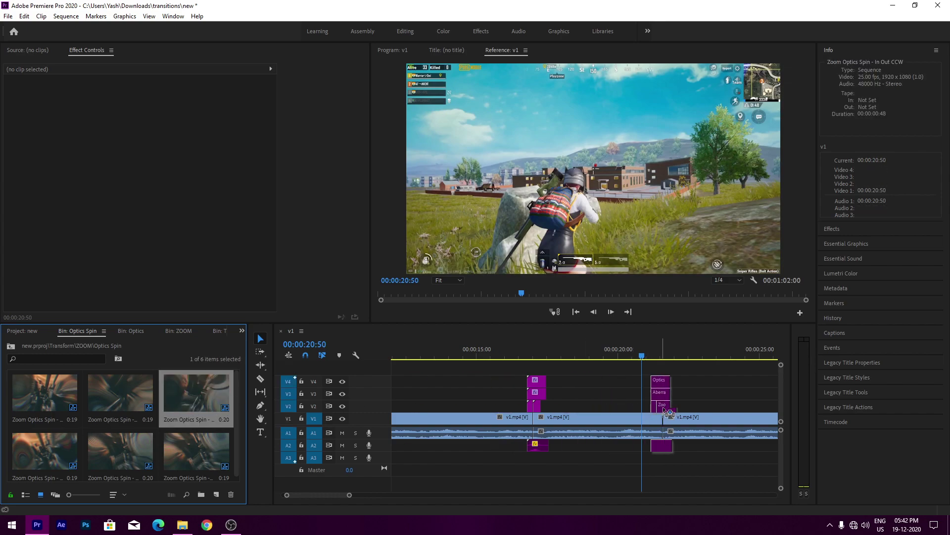
{"action": "left_click_drag", "start_coordinate": [179, 399], "coordinate": [657, 406]}
{"action": "left_click", "coordinate": [633, 352]}
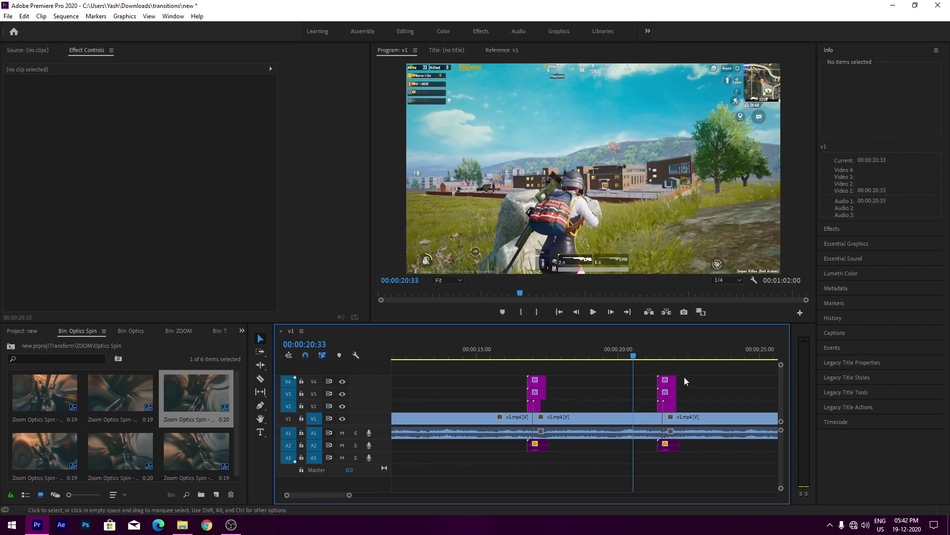
{"action": "key", "text": "space"}
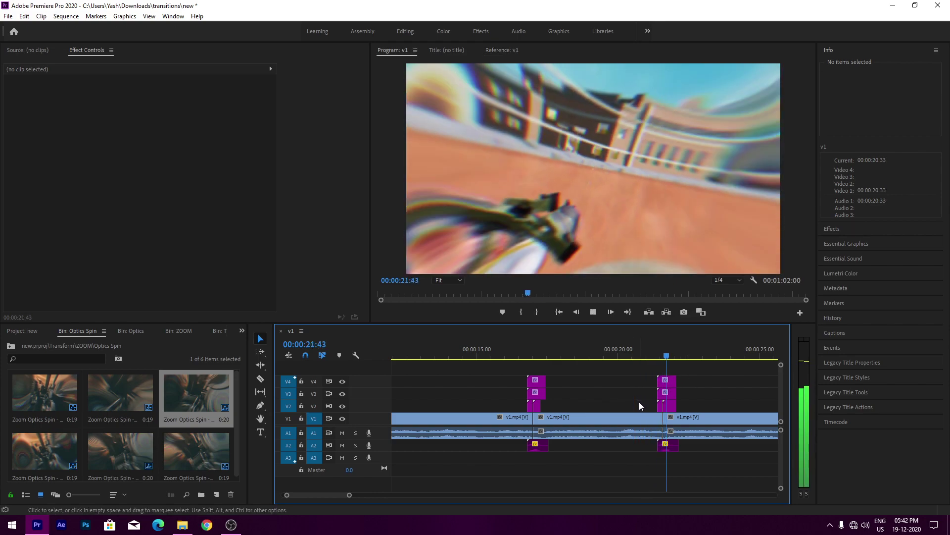
{"action": "left_click", "coordinate": [657, 354]}
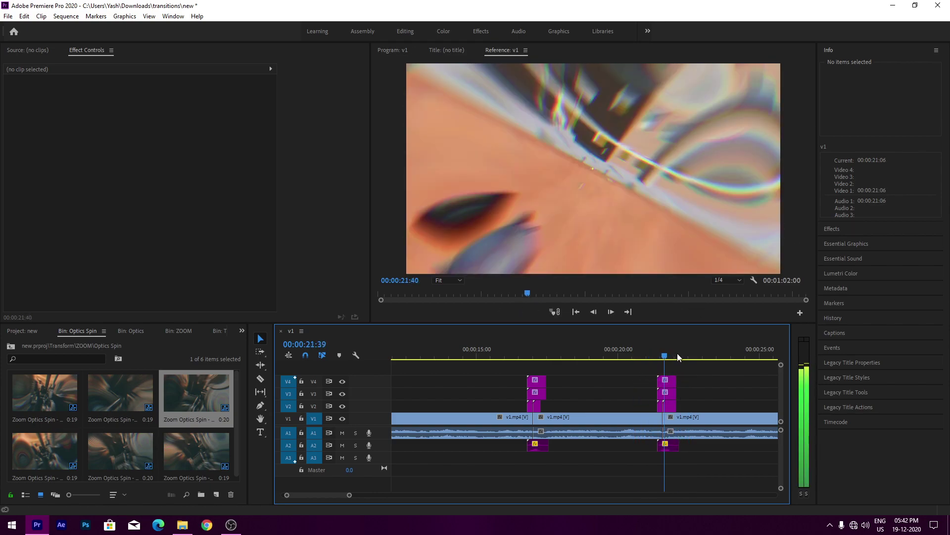
{"action": "scroll", "coordinate": [536, 412], "scroll_direction": "down", "scroll_amount": 3}
{"action": "scroll", "coordinate": [537, 412], "scroll_direction": "down", "scroll_amount": 3, "text": "alt"}
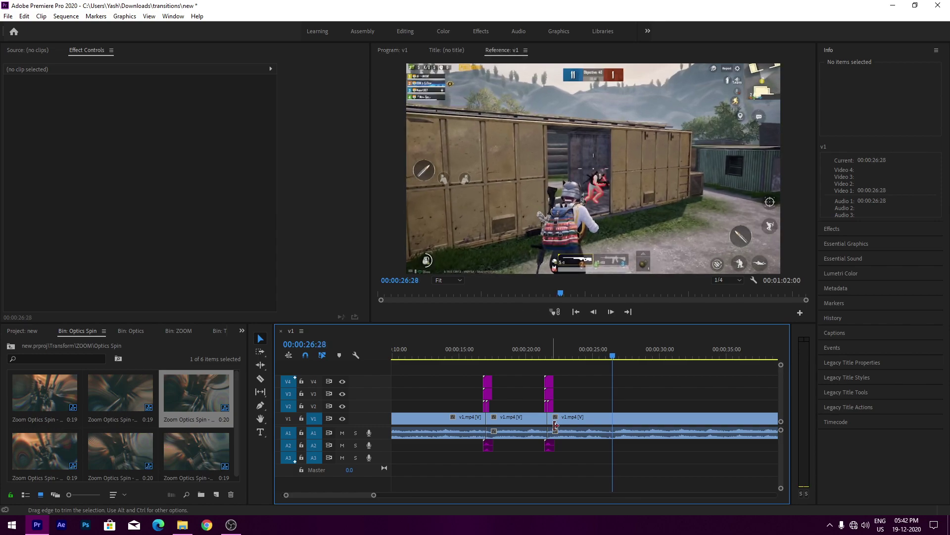
Split v1 at 00:00:26:13 and bring Flares.prproj into Premiere
{"action": "left_click", "coordinate": [609, 357]}
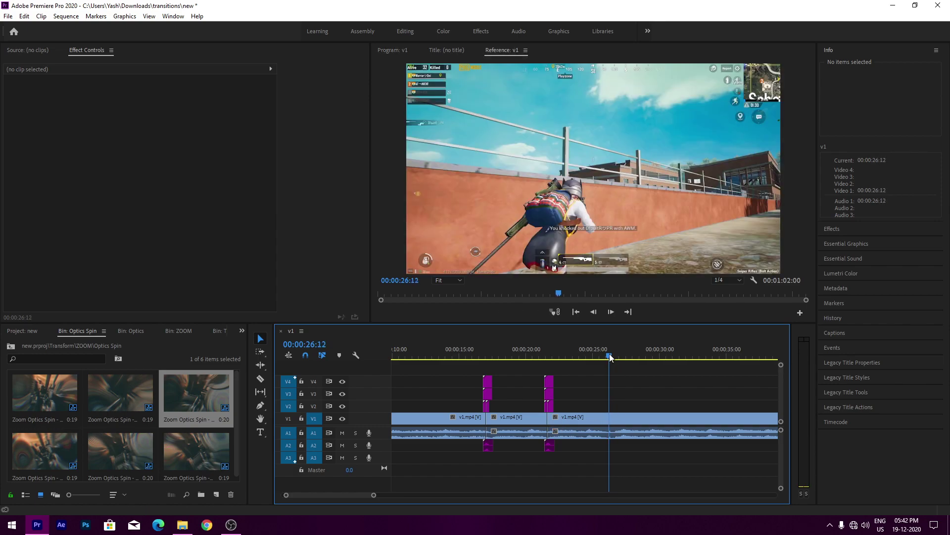
{"action": "left_click_drag", "start_coordinate": [610, 358], "coordinate": [611, 358]}
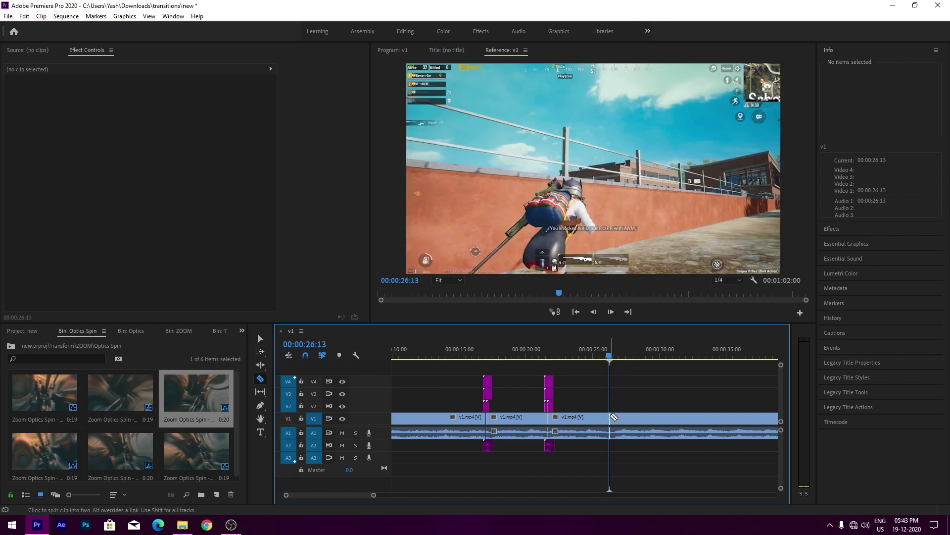
{"action": "left_click", "coordinate": [612, 417]}
{"action": "key", "text": "v"}
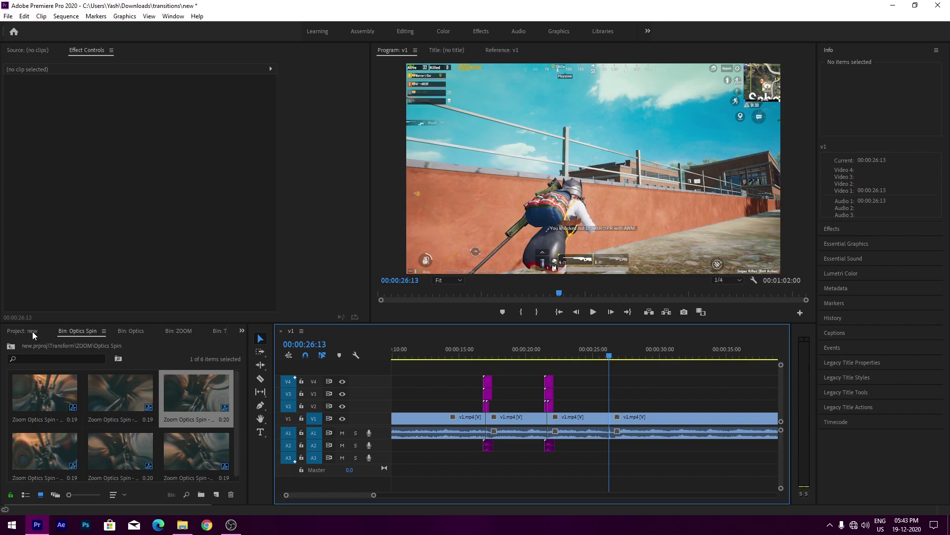
{"action": "left_click", "coordinate": [31, 331]}
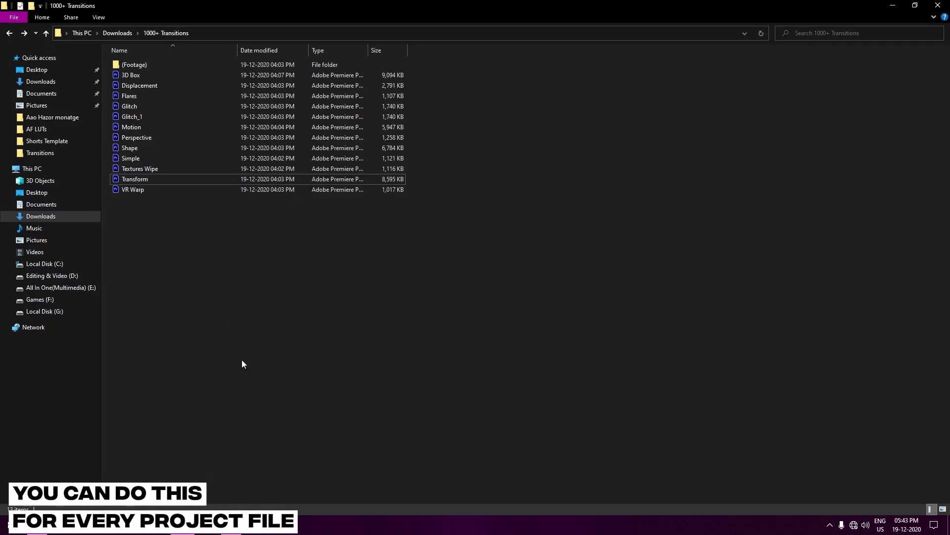
{"action": "left_click_drag", "start_coordinate": [177, 95], "coordinate": [104, 452]}
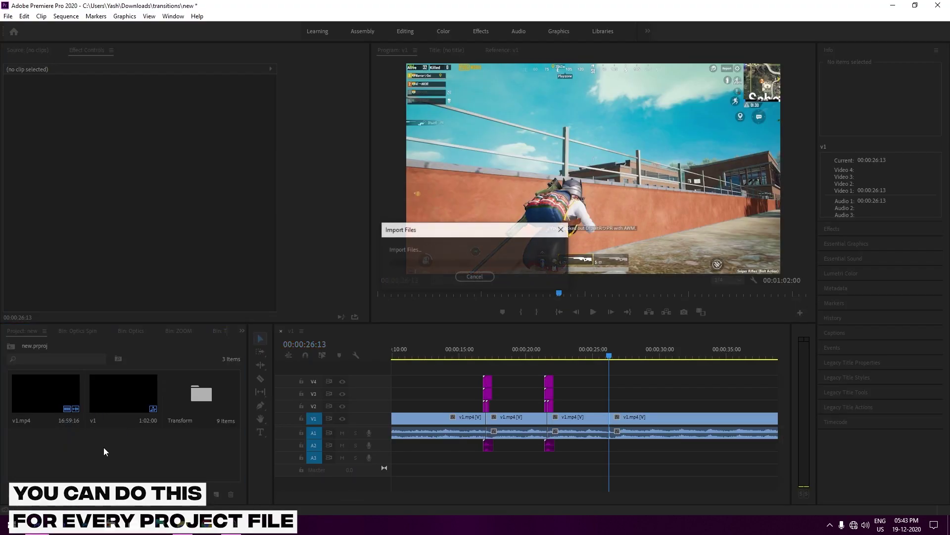
Import the Flares project and relink its missing Film Max 1.mp4 footage from 1000+ Transitions
{"action": "left_click", "coordinate": [473, 318]}
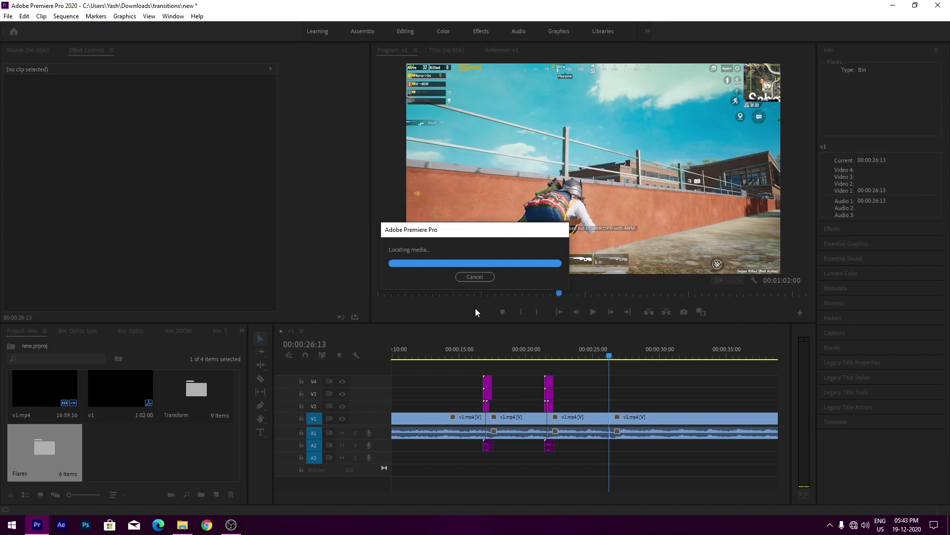
{"action": "left_click", "coordinate": [658, 361]}
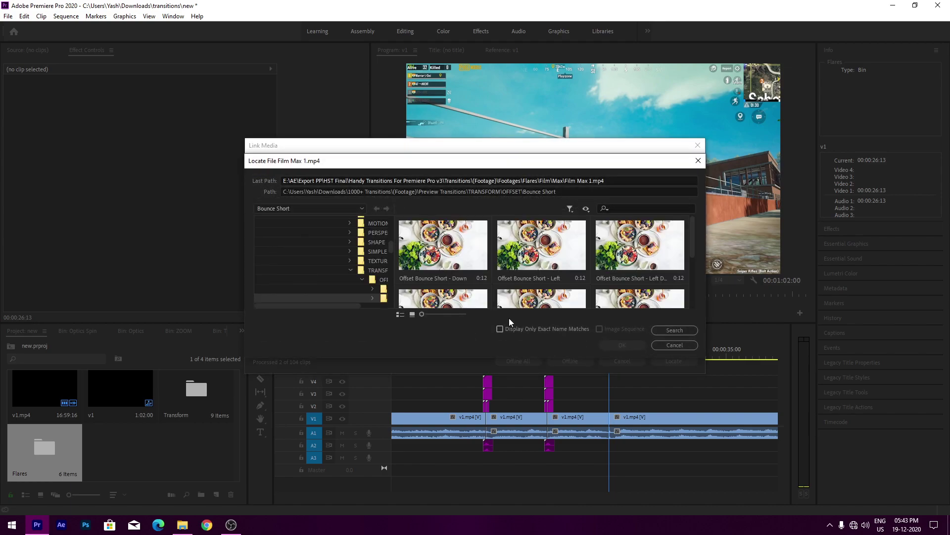
{"action": "scroll", "coordinate": [355, 263], "scroll_direction": "up", "scroll_amount": 3}
{"action": "left_click", "coordinate": [354, 261]}
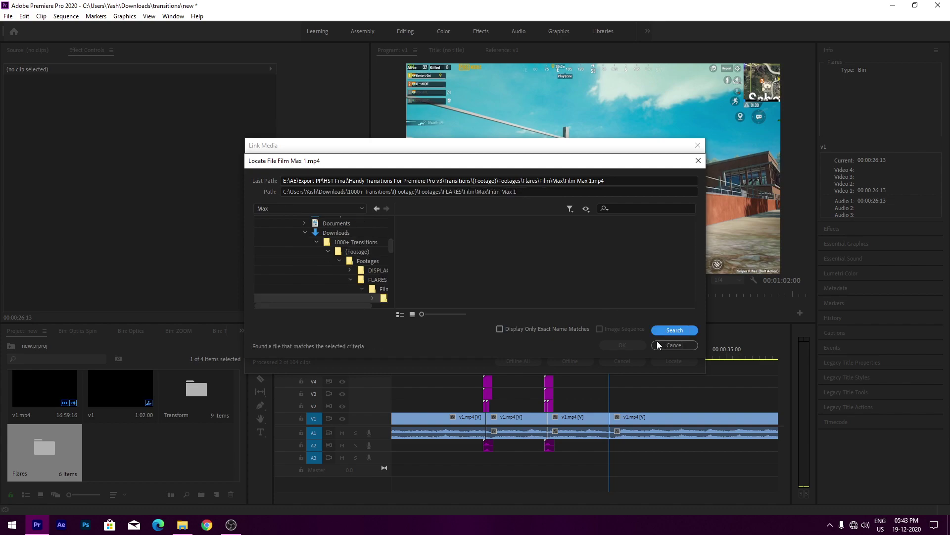
{"action": "left_click", "coordinate": [637, 346]}
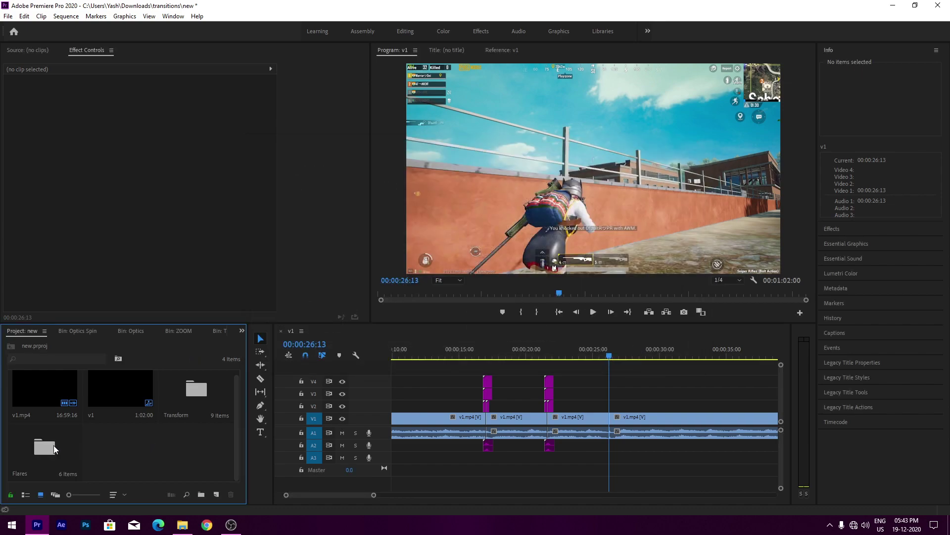
Open the Flares bin and its FILM folder of flare presets
{"action": "double_click", "coordinate": [52, 444]}
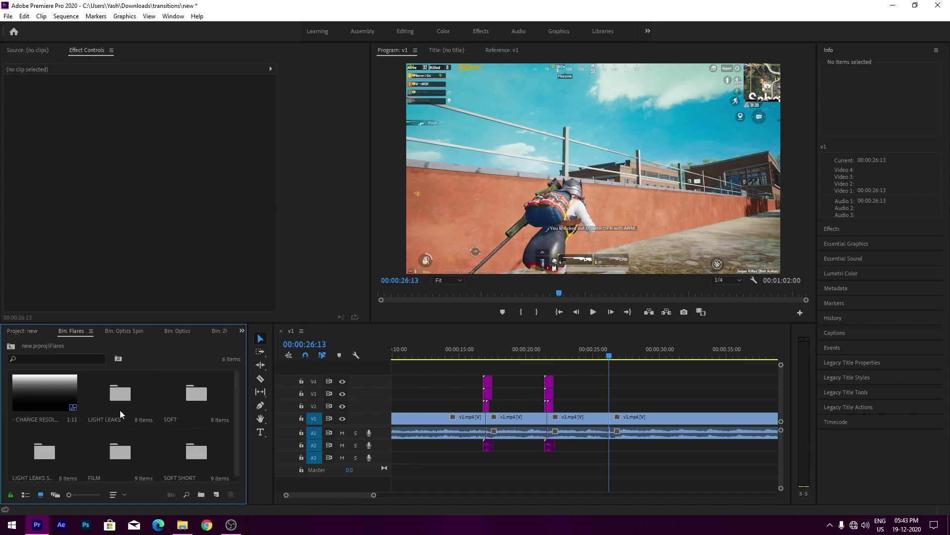
{"action": "scroll", "coordinate": [120, 410], "scroll_direction": "down", "scroll_amount": 1}
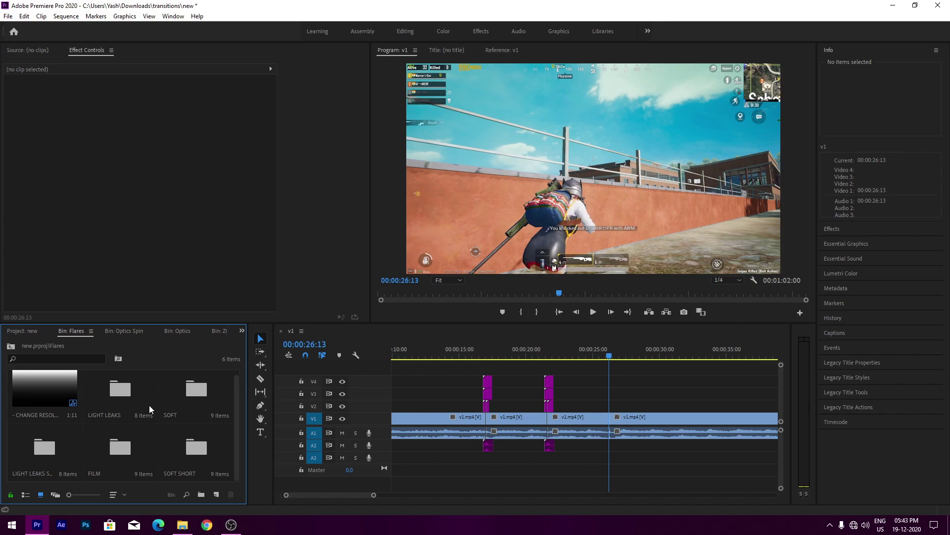
{"action": "double_click", "coordinate": [141, 448]}
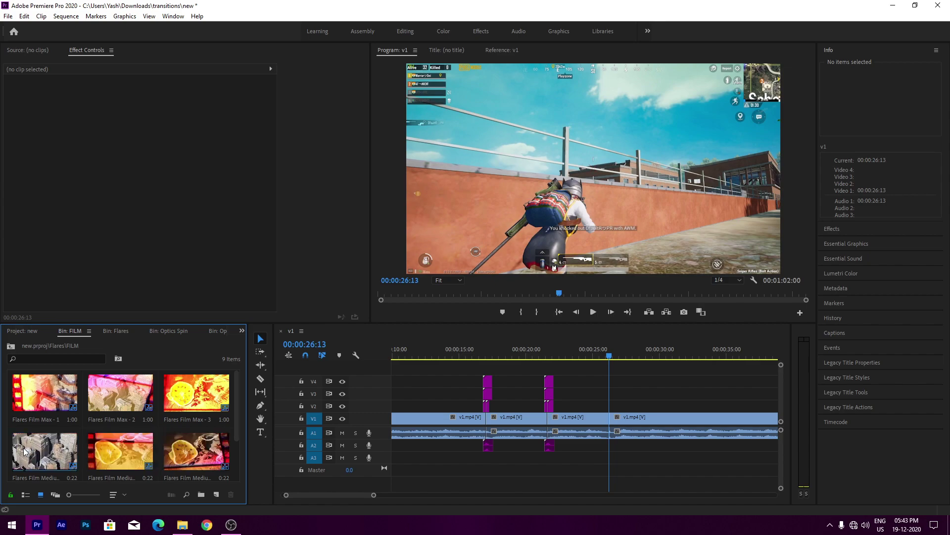
Place Flares Film Max - 2 over the cut near 00:00:25, preview it, and zoom the timeline out
{"action": "left_click", "coordinate": [119, 400]}
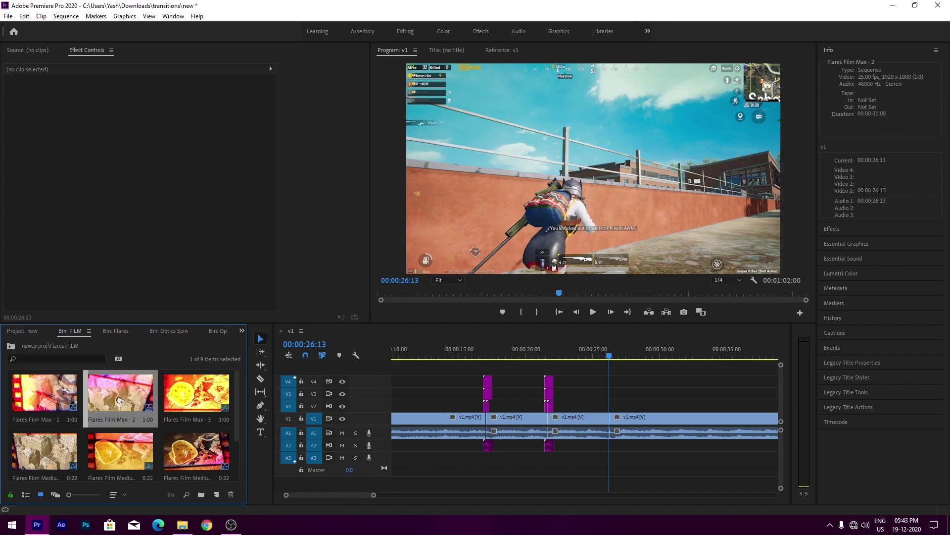
{"action": "left_click_drag", "start_coordinate": [119, 400], "coordinate": [617, 409]}
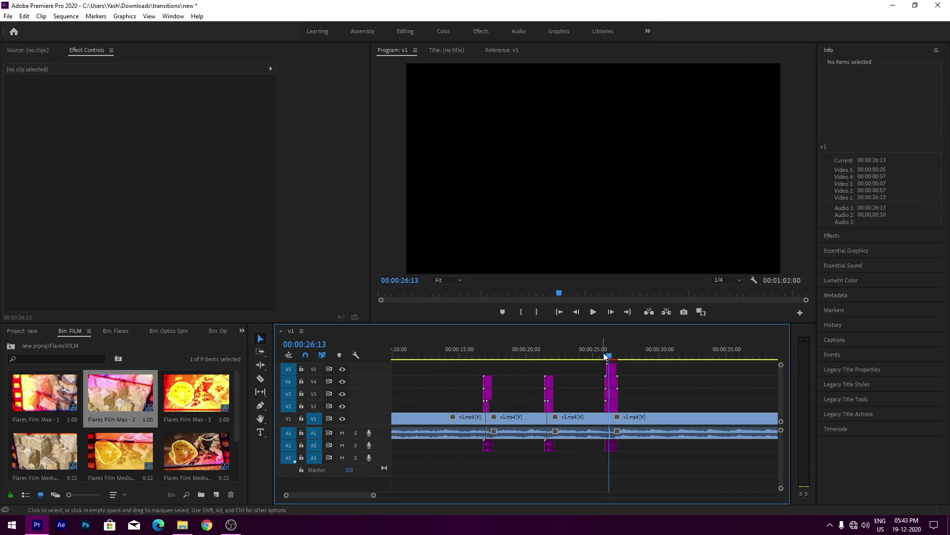
{"action": "left_click", "coordinate": [596, 358]}
{"action": "key", "text": "space"}
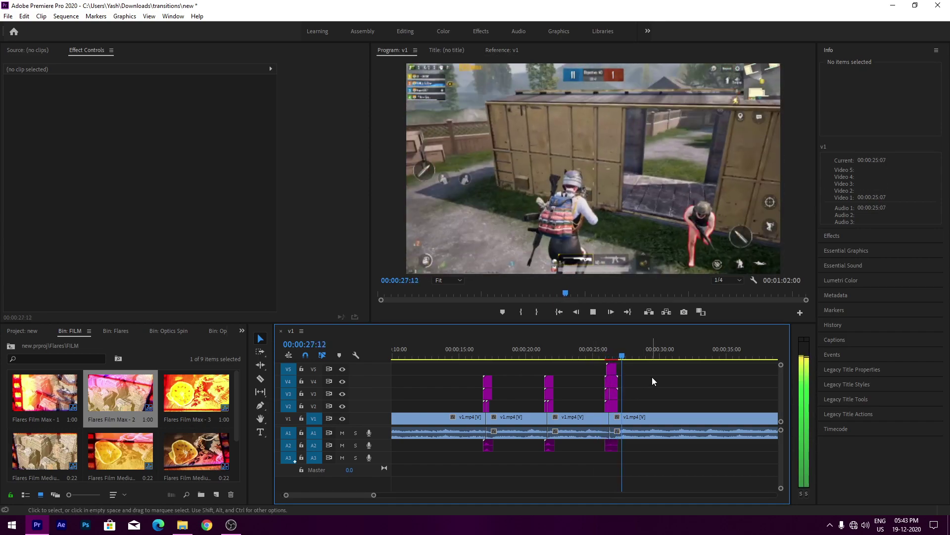
{"action": "left_click_drag", "start_coordinate": [617, 355], "coordinate": [589, 355]}
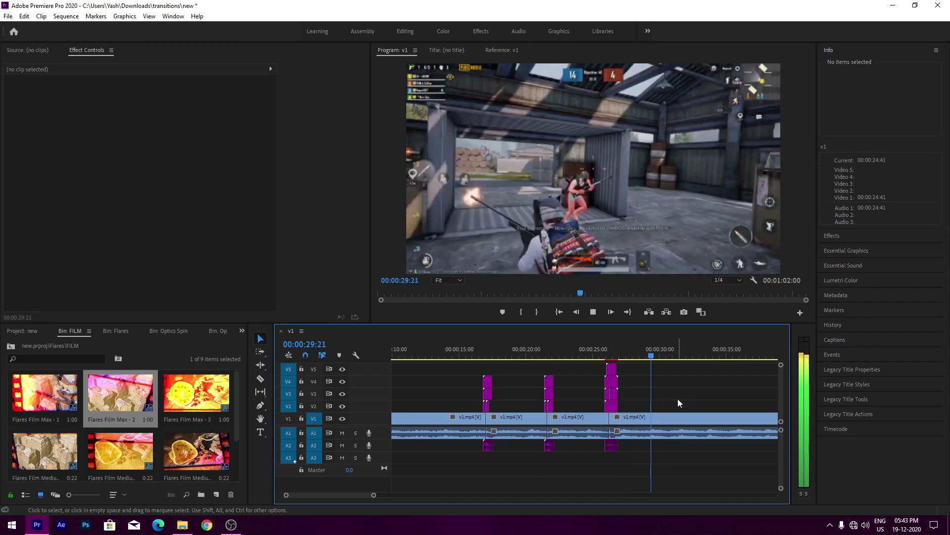
{"action": "key", "text": "space"}
{"action": "key", "text": "minus"}
{"action": "key", "text": "minus"}
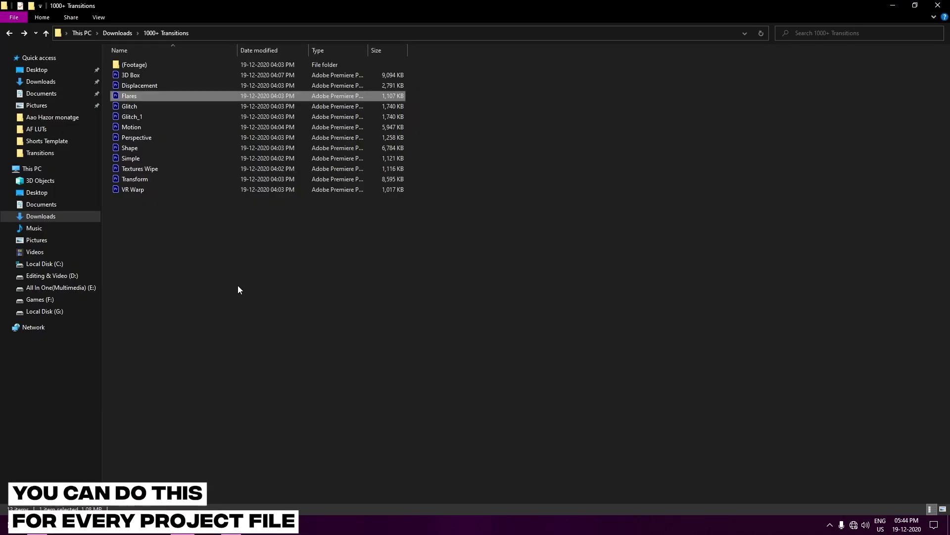
{"action": "left_click", "coordinate": [236, 286]}
{"action": "left_click_drag", "start_coordinate": [312, 280], "coordinate": [151, 70]}
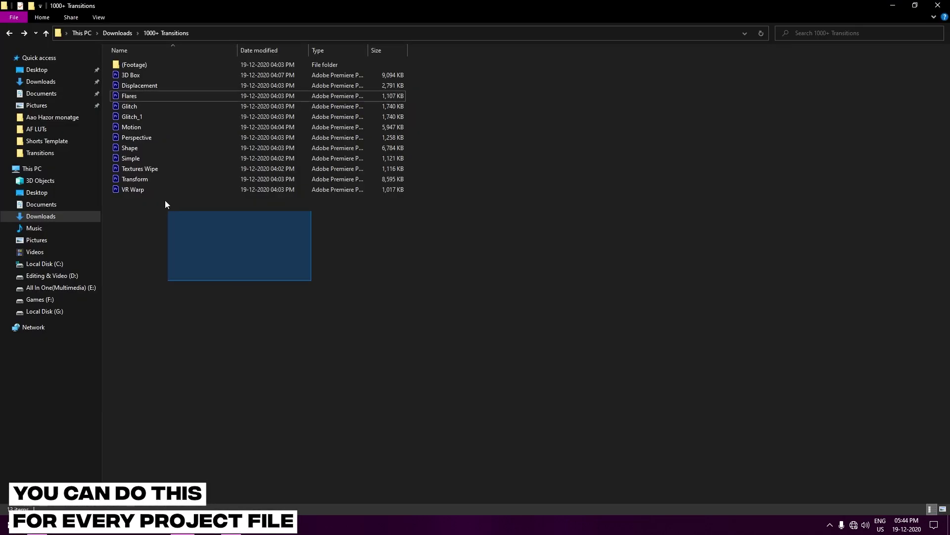
{"action": "left_click", "coordinate": [187, 229]}
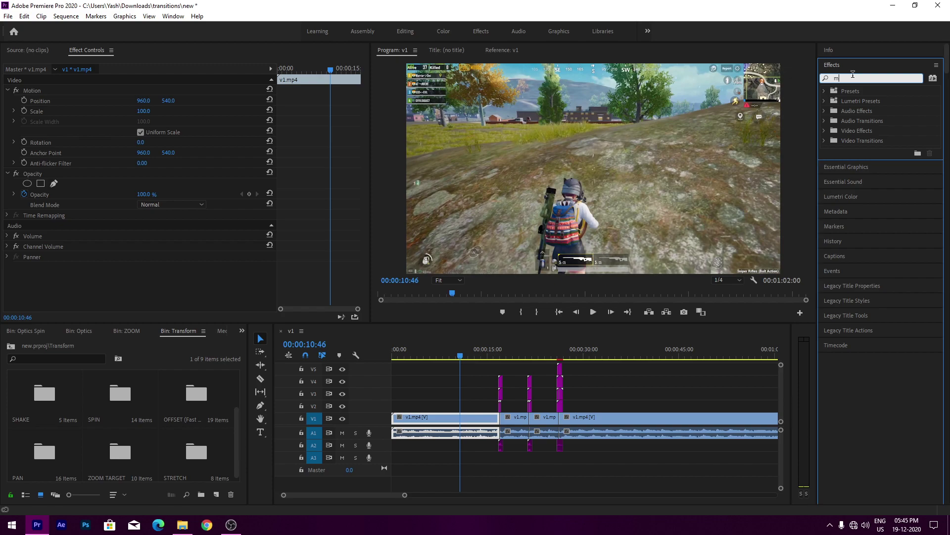
Find Magic Bullet Looks in Effects and apply it to the first clip
{"action": "type", "text": "agic b"}
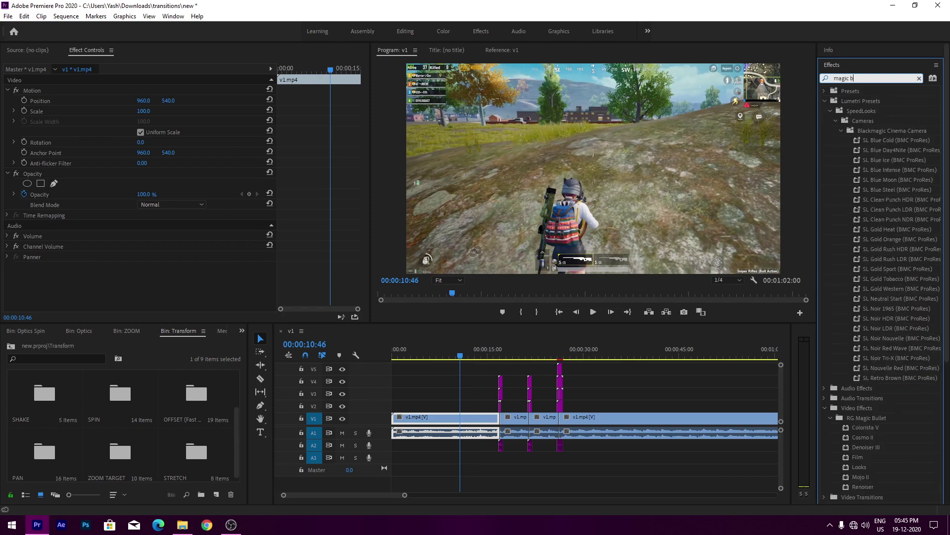
{"action": "left_click_drag", "start_coordinate": [866, 468], "coordinate": [563, 443]}
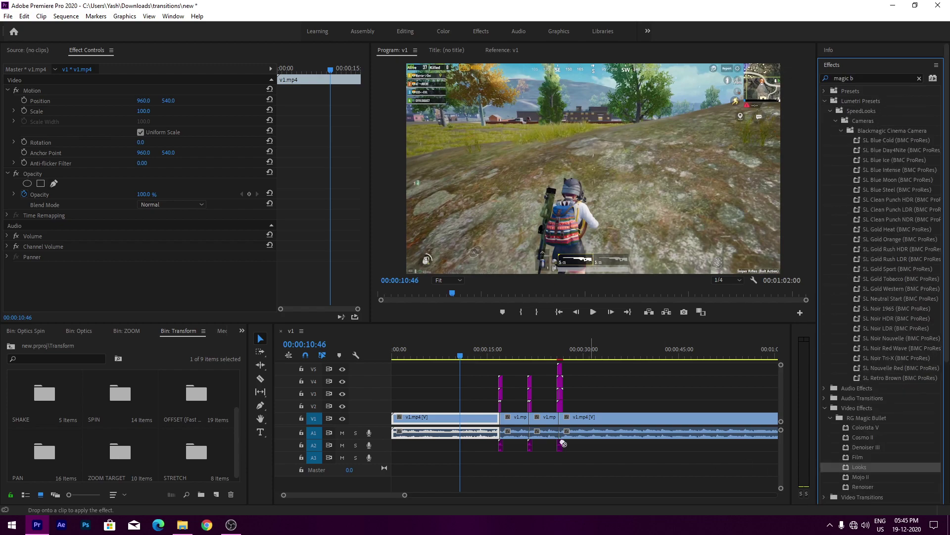
{"action": "left_click_drag", "start_coordinate": [457, 424], "coordinate": [457, 424]}
{"action": "scroll", "coordinate": [177, 253], "scroll_direction": "down", "scroll_amount": 2}
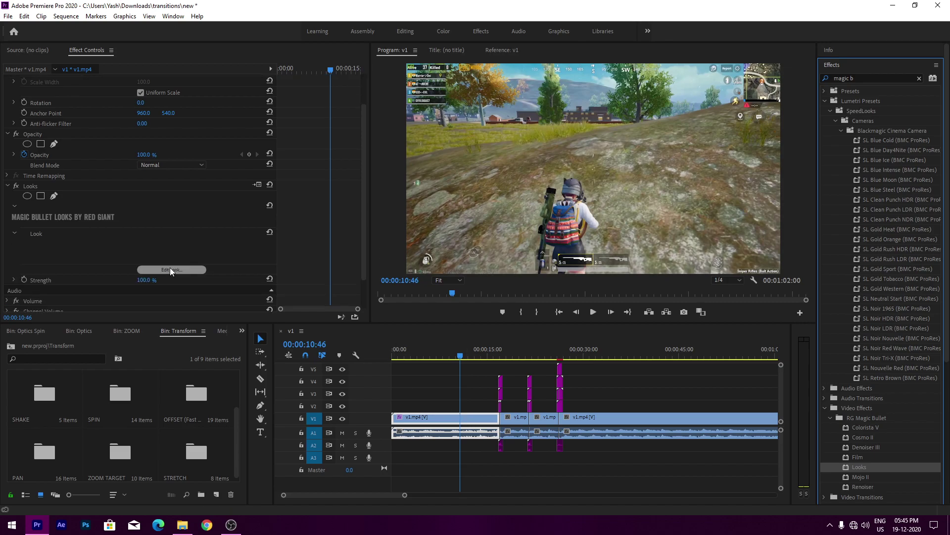
Choose the First Avenue look from the Filters category for the clip's Looks effect
{"action": "left_click", "coordinate": [170, 269]}
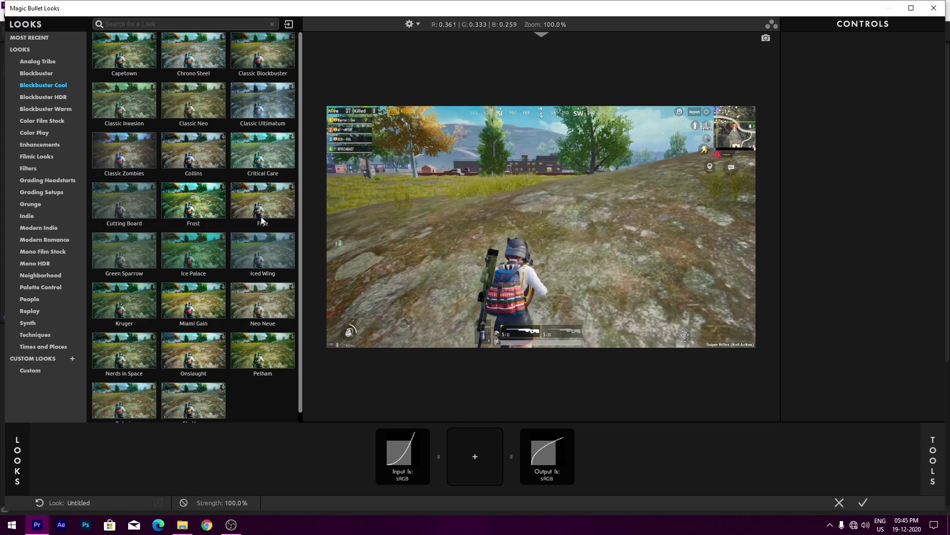
{"action": "left_click", "coordinate": [37, 169]}
{"action": "left_click", "coordinate": [106, 109]}
{"action": "left_click", "coordinate": [862, 504]}
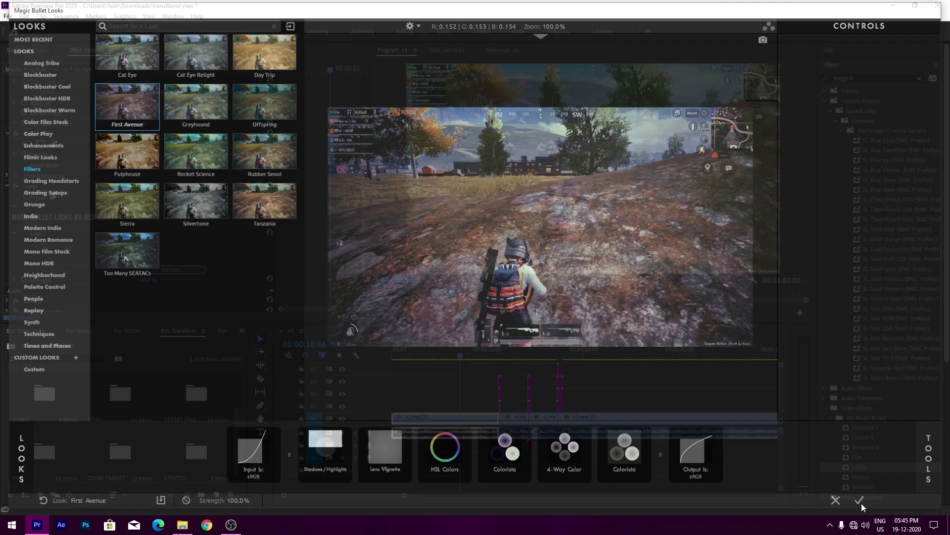
{"action": "left_click", "coordinate": [469, 354]}
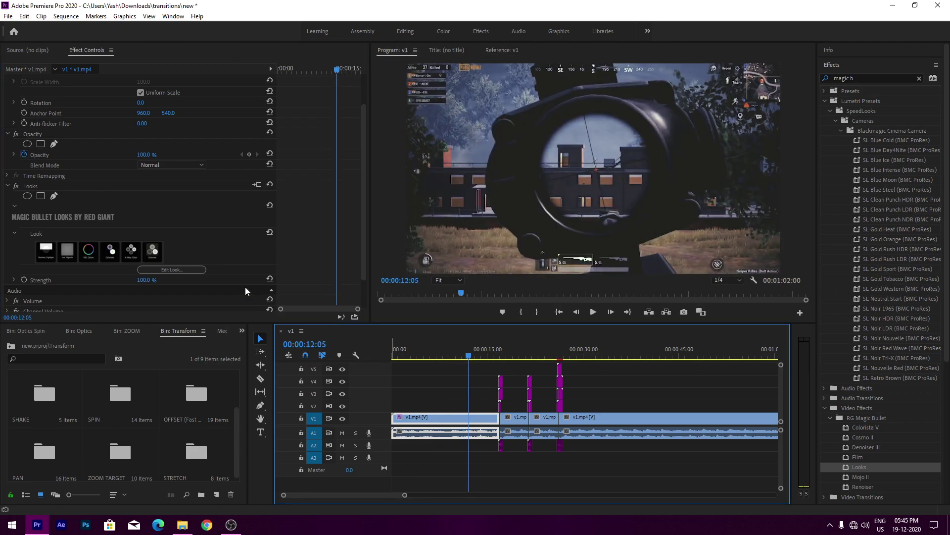
Copy the Looks effect from the first clip onto the other V1 clips
{"action": "left_click", "coordinate": [89, 188]}
{"action": "left_click", "coordinate": [520, 423]}
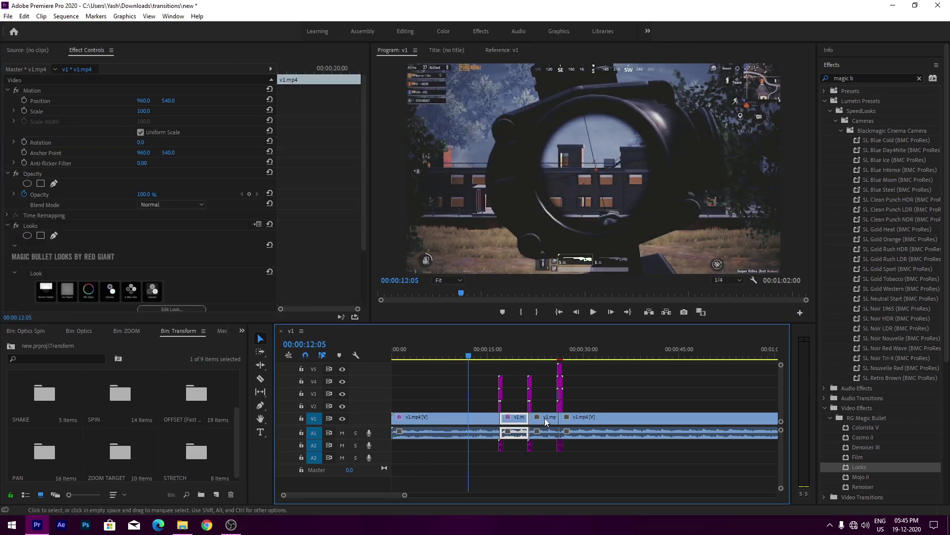
{"action": "left_click", "coordinate": [545, 419]}
{"action": "left_click", "coordinate": [496, 355]}
{"action": "left_click_drag", "start_coordinate": [497, 355], "coordinate": [566, 356]}
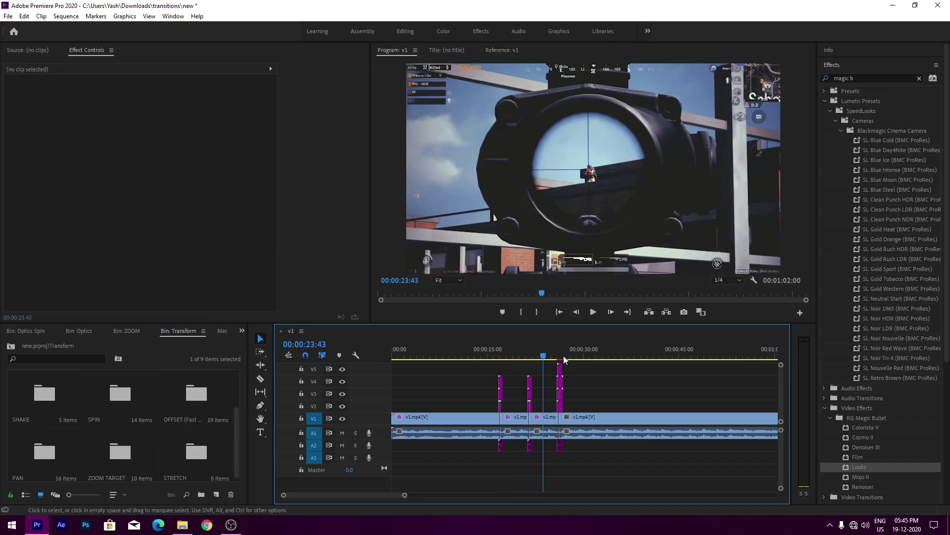
Apply the uni.VHS effect to the last V1 clip, found by searching 'vhs'
{"action": "left_click", "coordinate": [888, 77]}
{"action": "type", "text": "hs"}
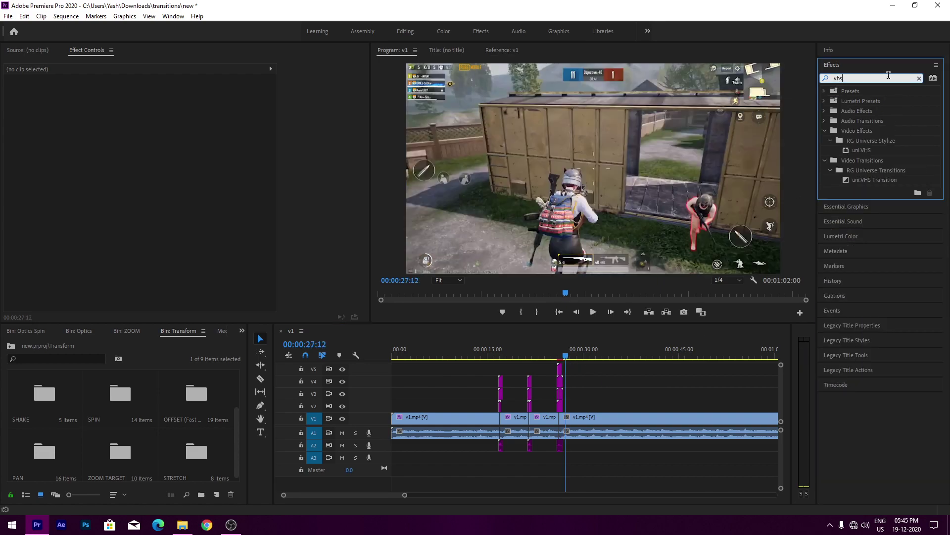
{"action": "left_click_drag", "start_coordinate": [868, 152], "coordinate": [589, 419]}
{"action": "mouse_move", "coordinate": [564, 355]}
{"action": "left_mouse_down"}
{"action": "mouse_move", "coordinate": [553, 355]}
{"action": "mouse_move", "coordinate": [565, 353]}
{"action": "left_mouse_up"}
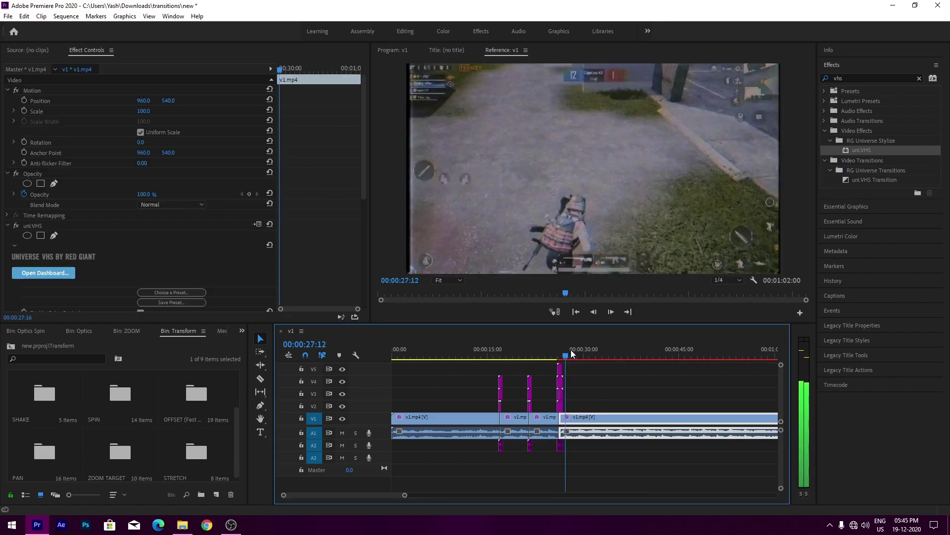
{"action": "left_click_drag", "start_coordinate": [571, 349], "coordinate": [543, 352]}
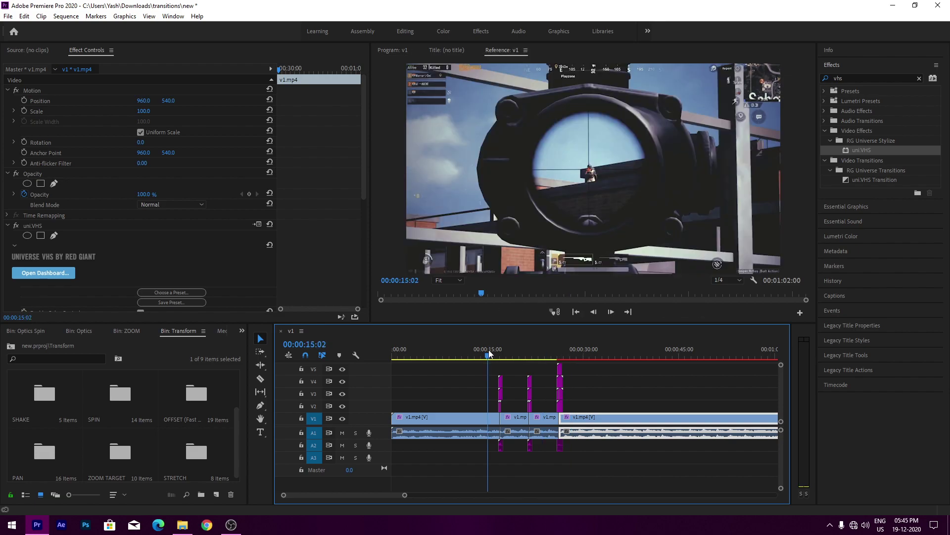
{"action": "key", "text": "space"}
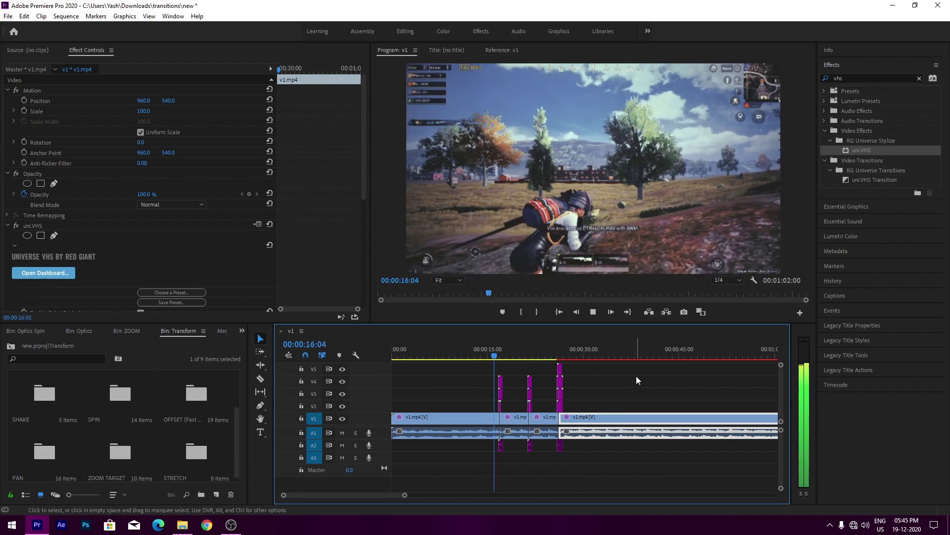